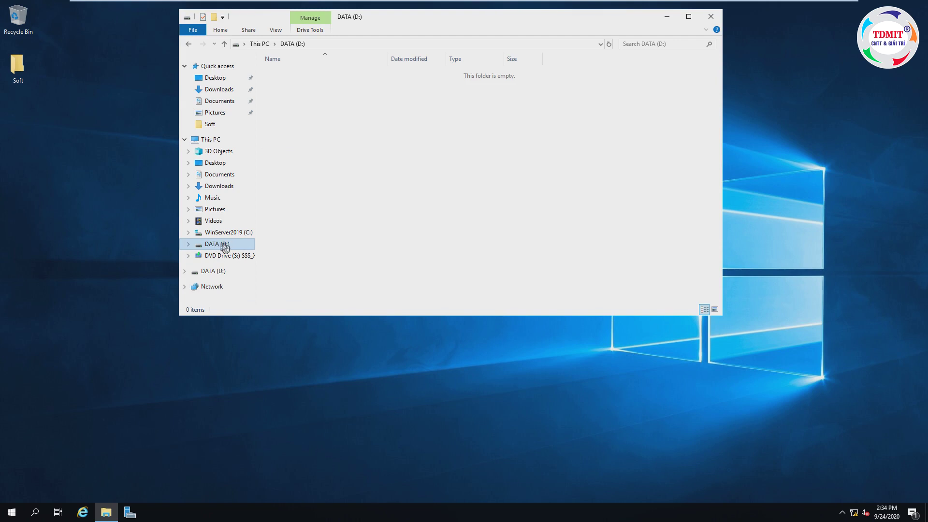
Open the quota settings in the properties of the DATA (D:) drive and minimize the file browser window behind them.
click(220, 140)
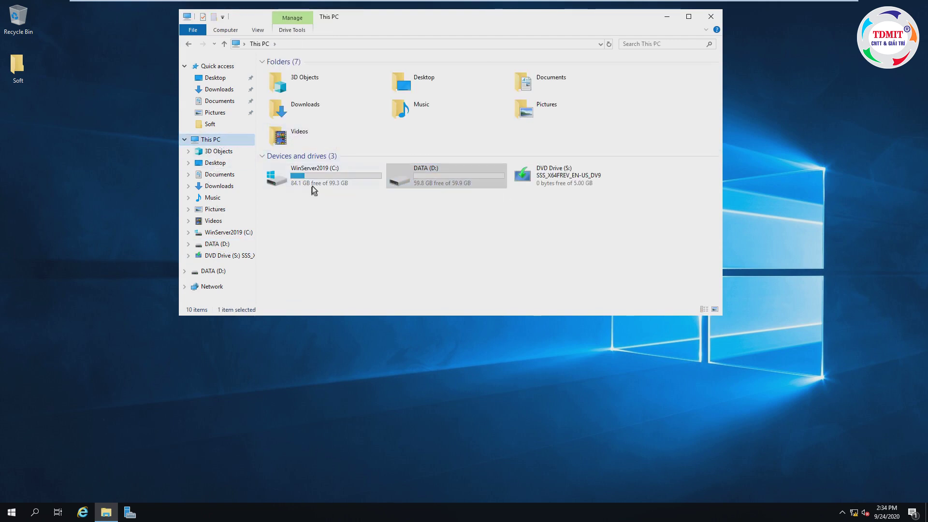
click(425, 182)
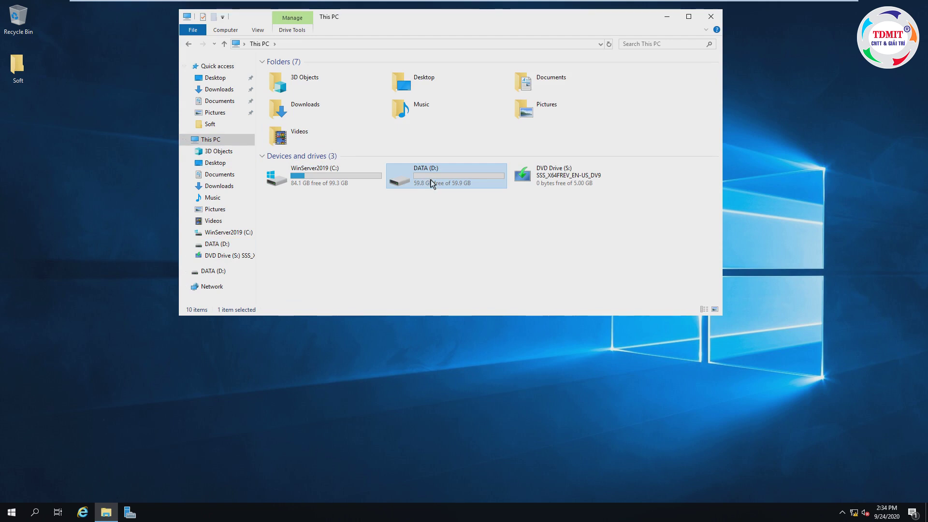
right_click(431, 180)
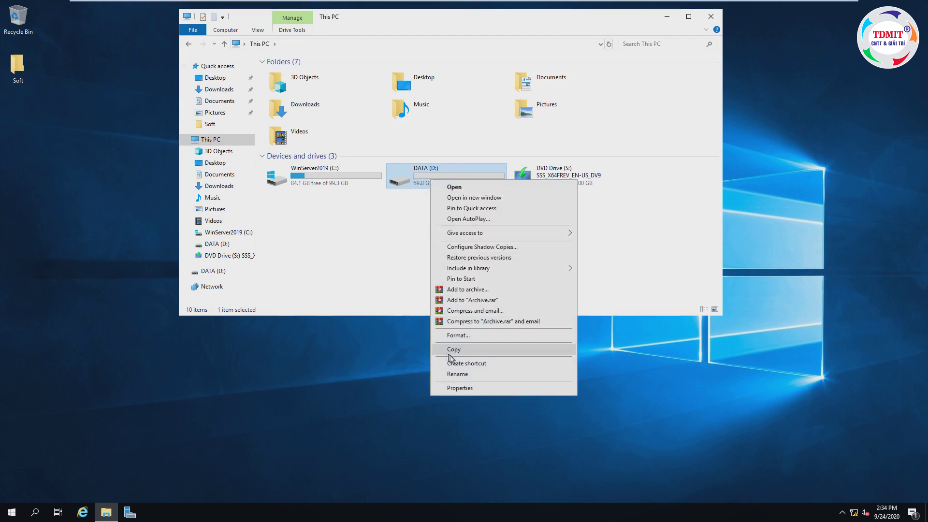
click(468, 388)
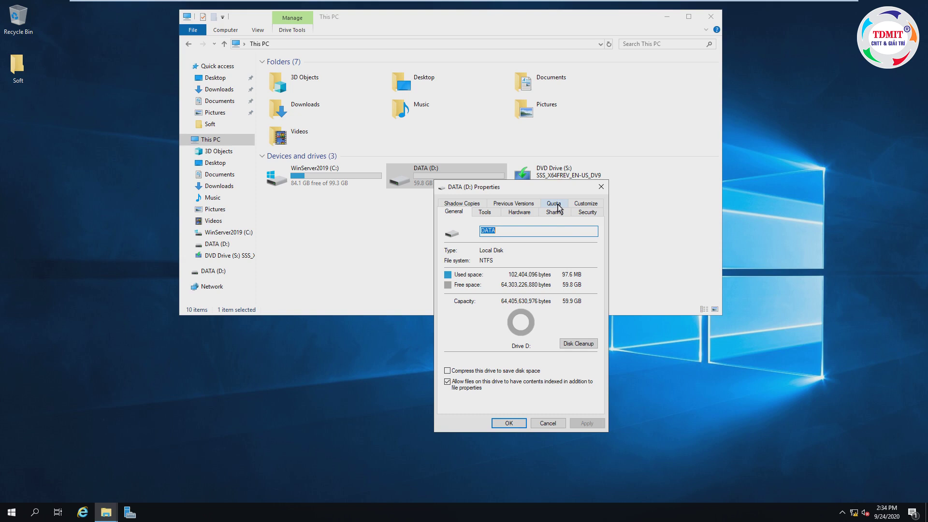
click(558, 207)
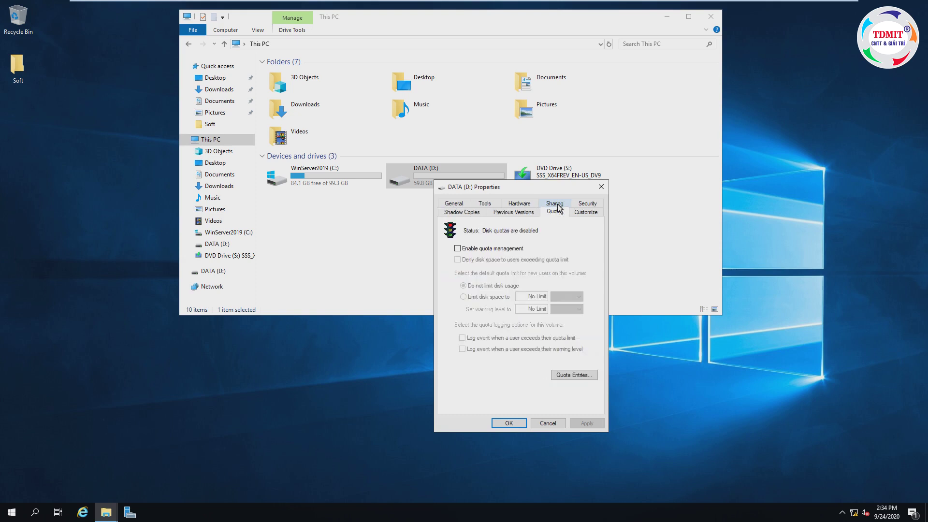
drag(549, 184, 495, 127)
click(665, 14)
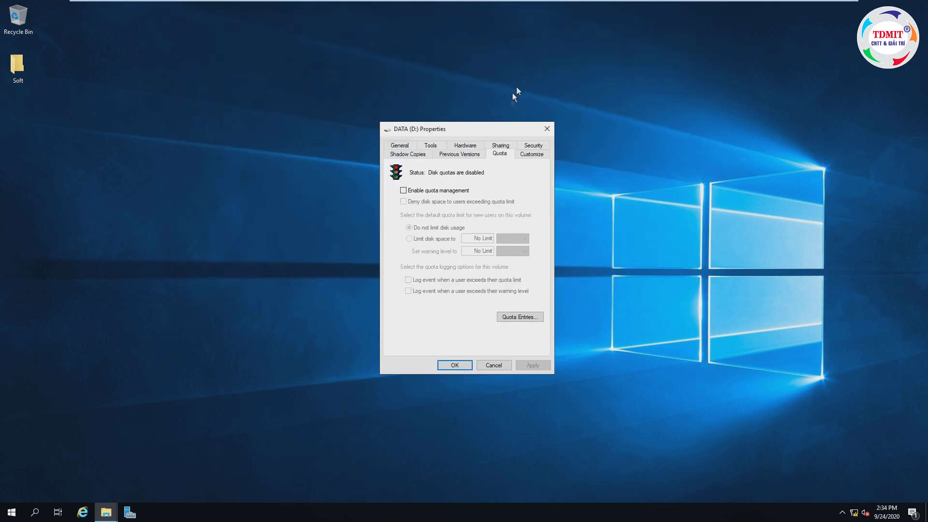
drag(503, 132, 469, 90)
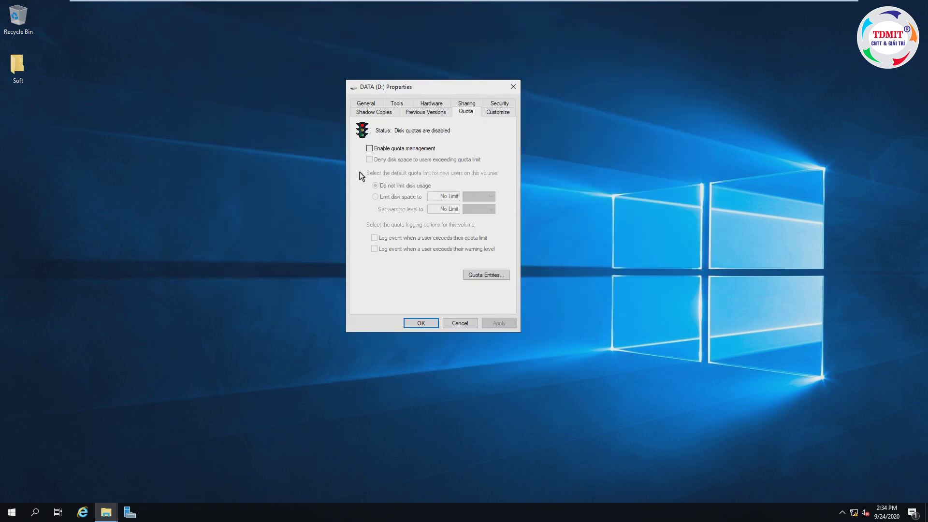
Enable quota management on the D: drive and limit disk space for new users to 1 GB.
click(370, 149)
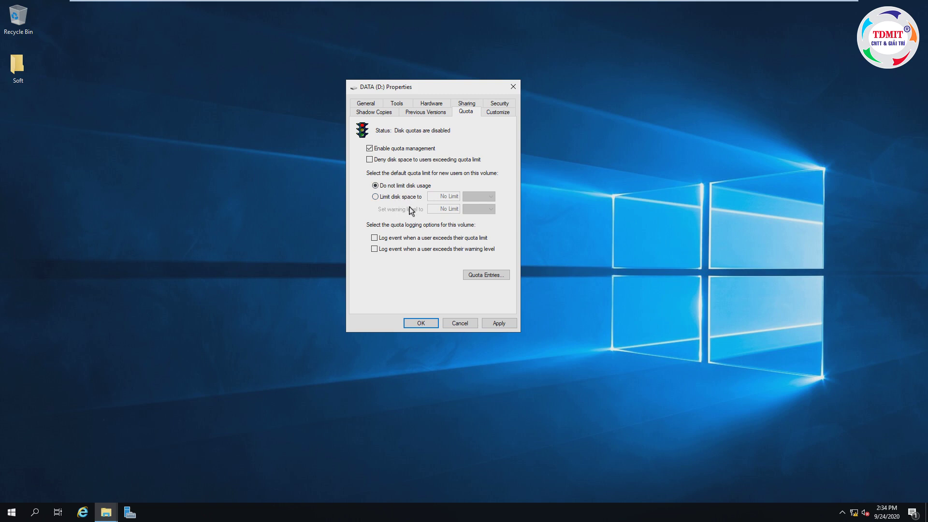
click(386, 198)
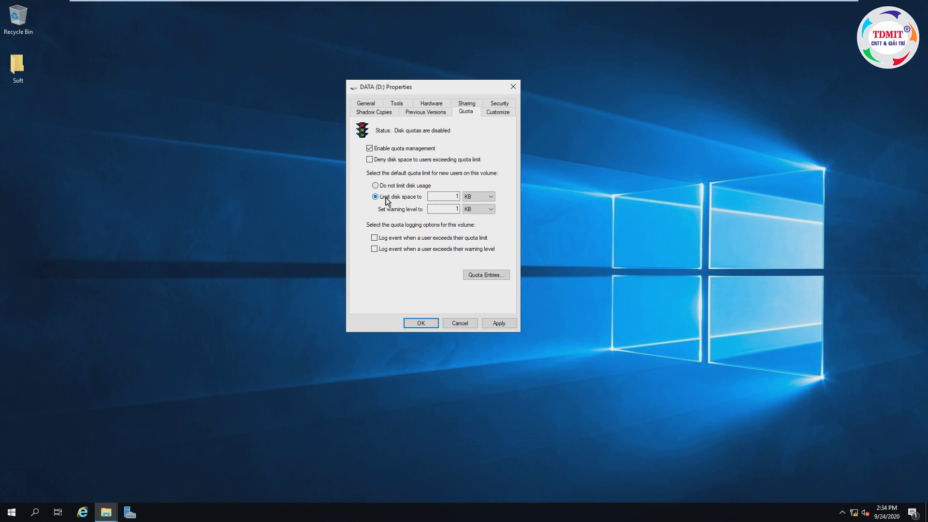
click(485, 198)
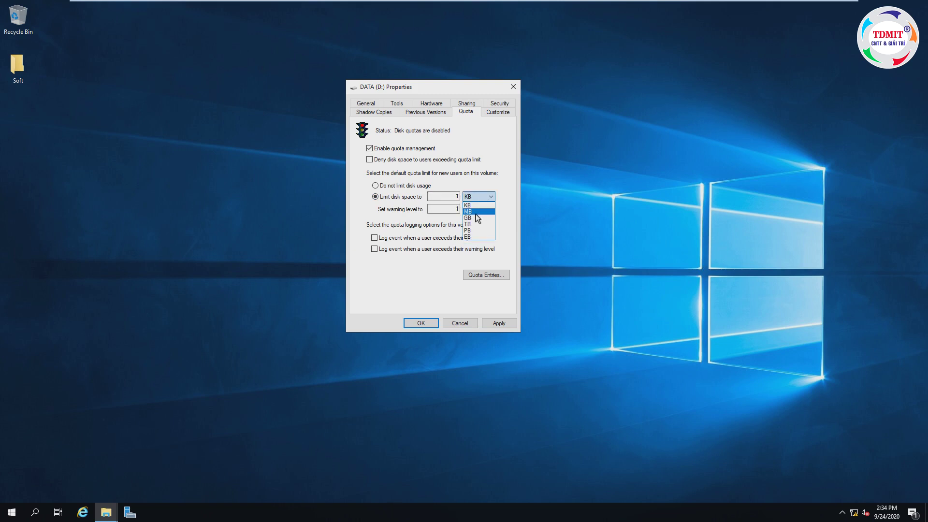
click(477, 218)
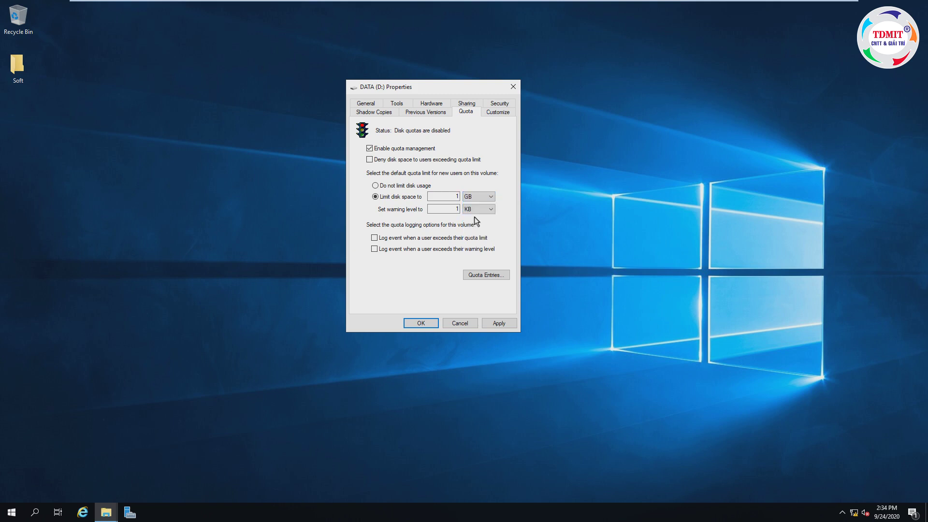
Set the default quota warning level for new users to 20 MB.
click(480, 214)
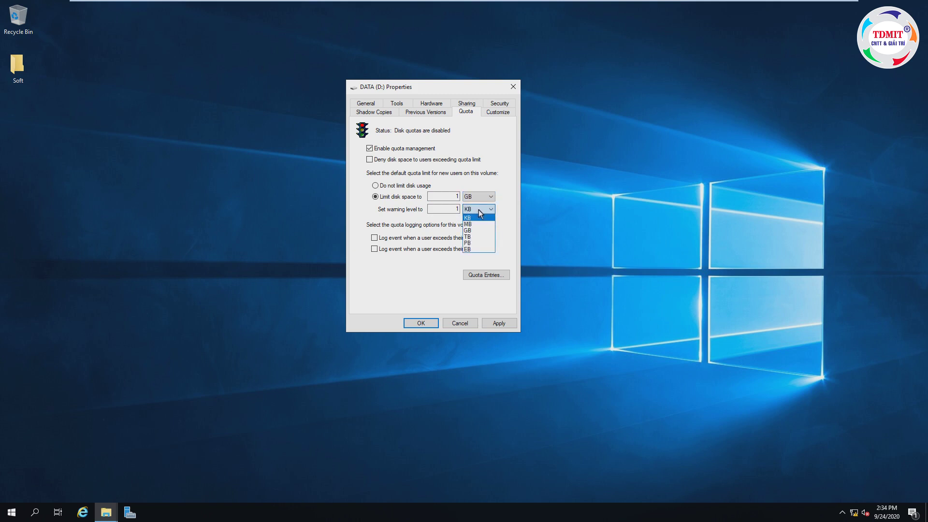
click(471, 224)
click(457, 209)
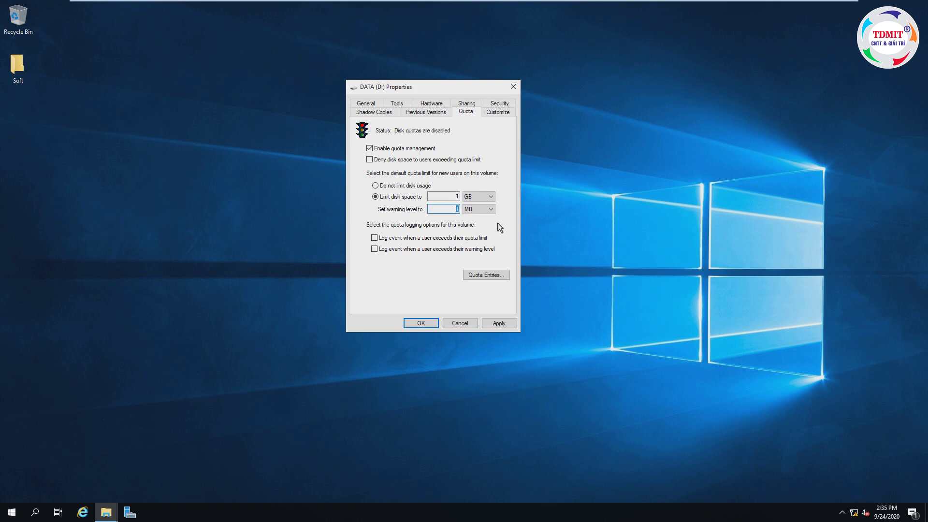
text(20)
Enable event logging for exceeding both the quota limit and the warning level, then apply the settings and turn on the quota system.
click(377, 241)
click(375, 249)
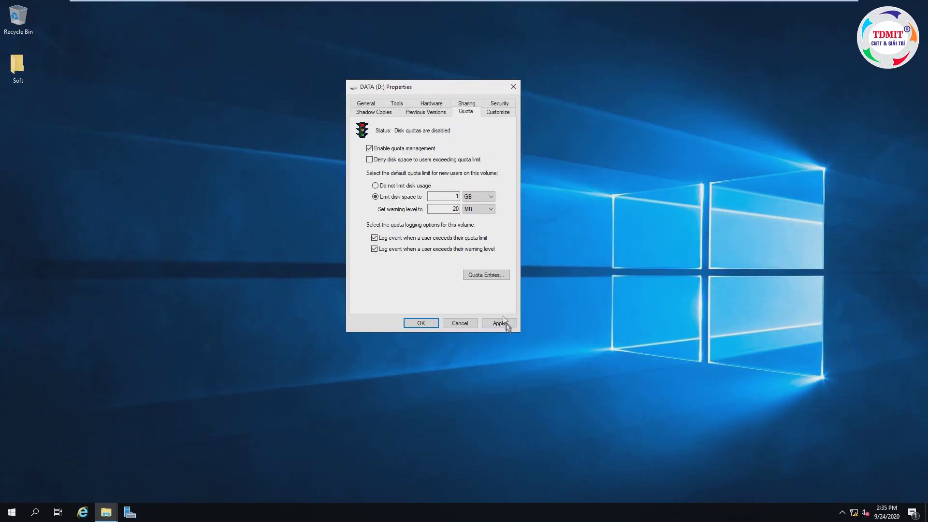
click(503, 320)
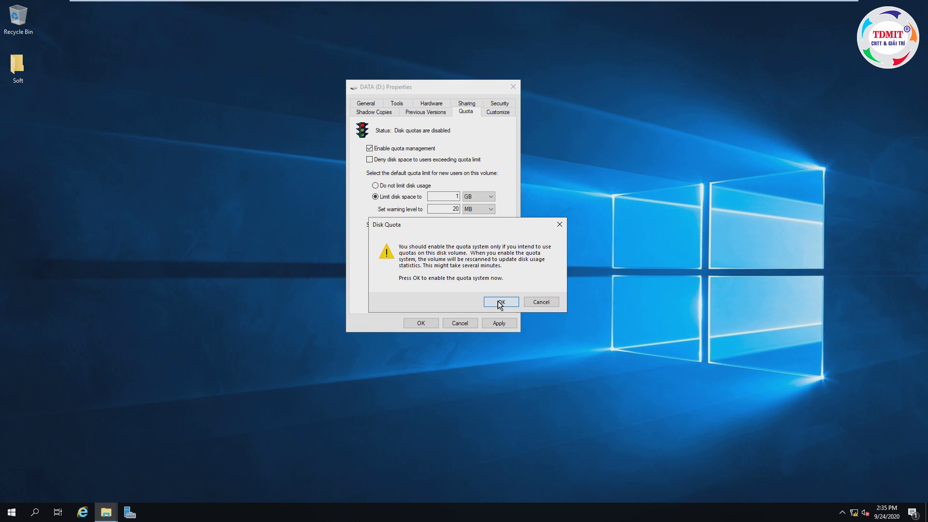
click(500, 303)
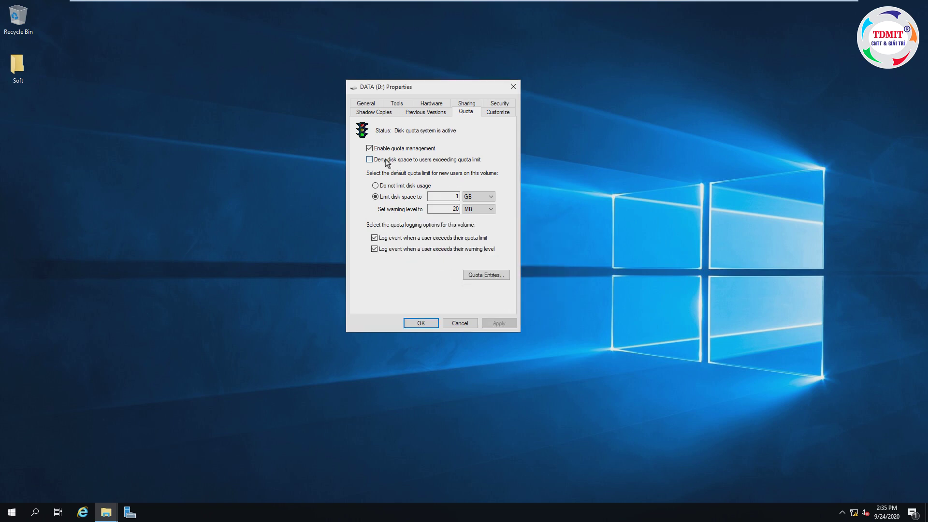
Open the drive's quota entries and start a new entry for the domain user listed directly below Guest.
click(488, 275)
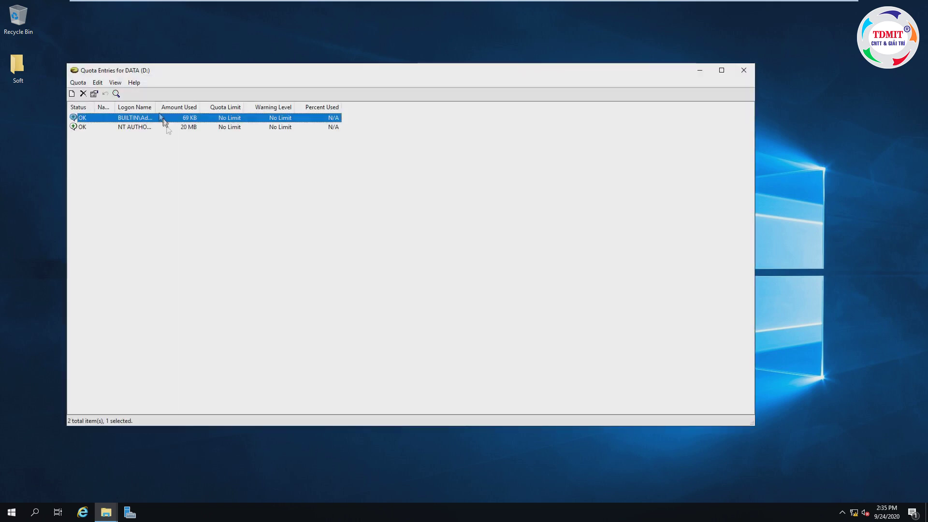
drag(195, 106, 207, 105)
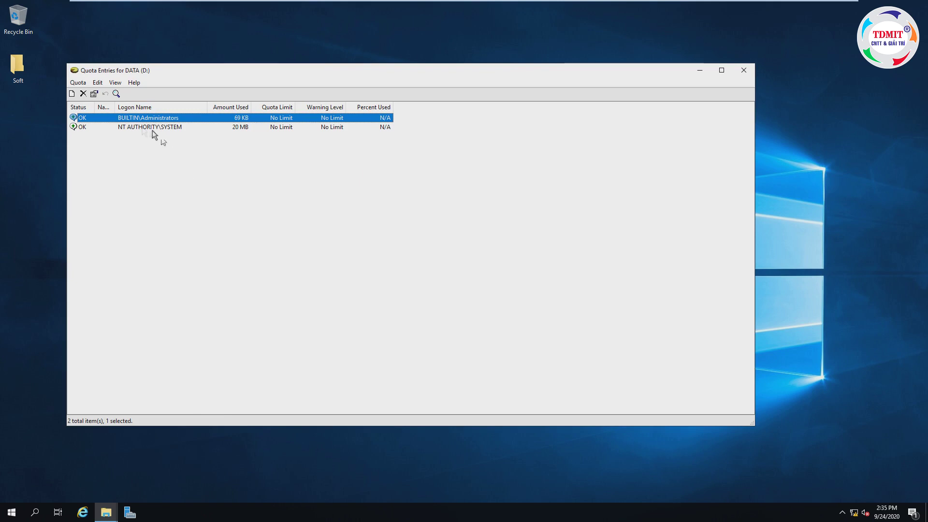
click(77, 82)
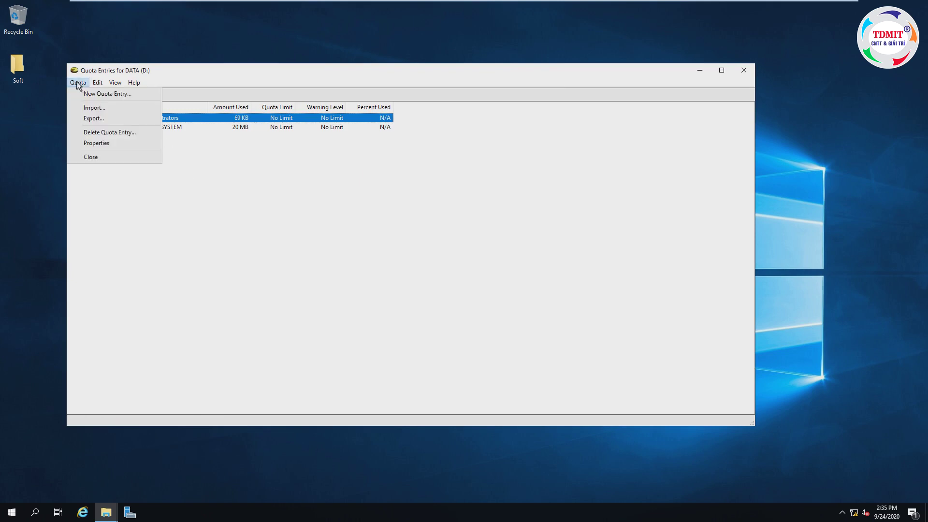
click(102, 95)
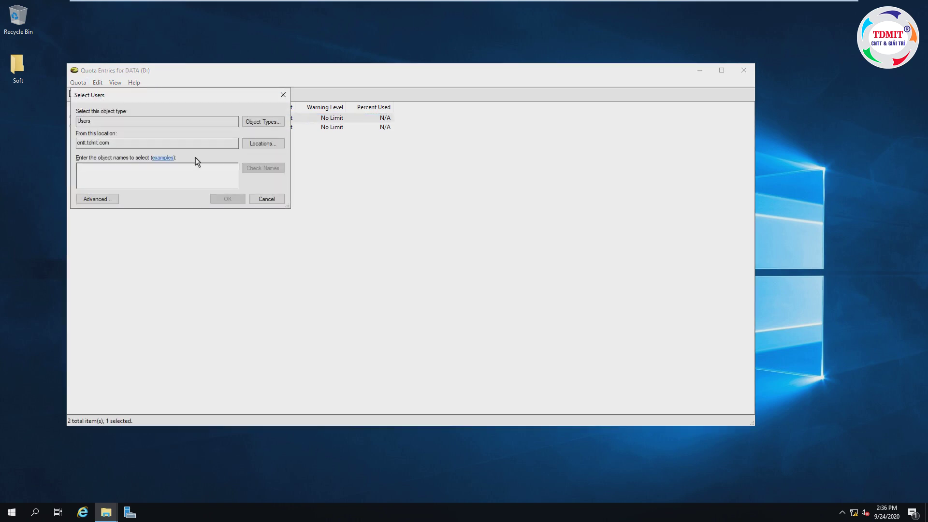
click(97, 199)
click(306, 202)
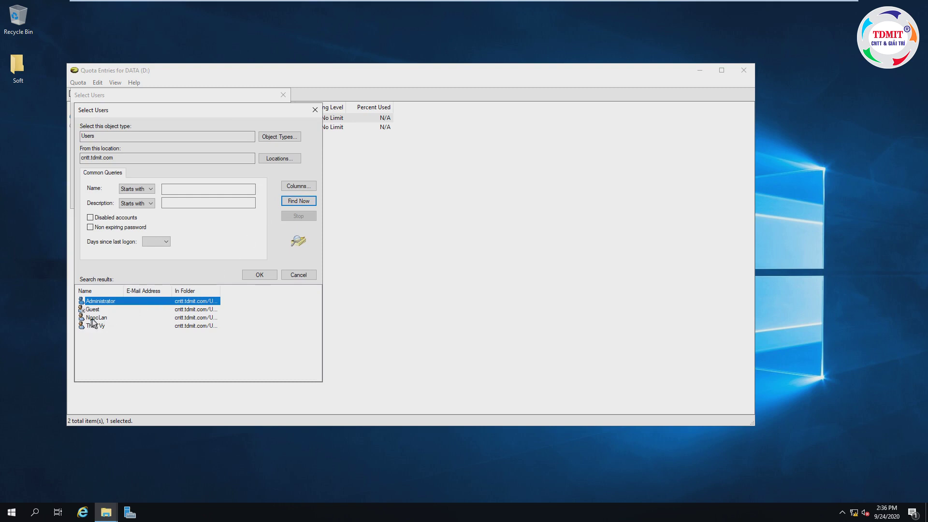
click(97, 318)
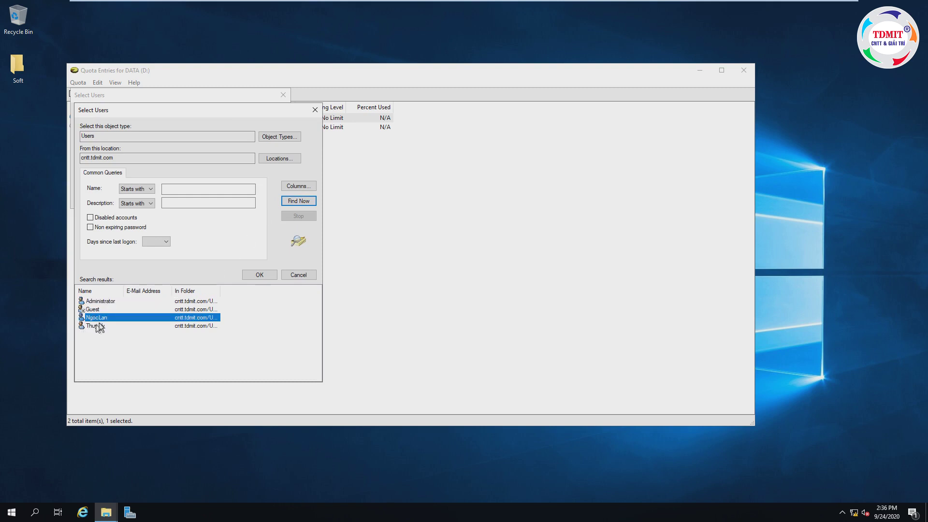
click(259, 275)
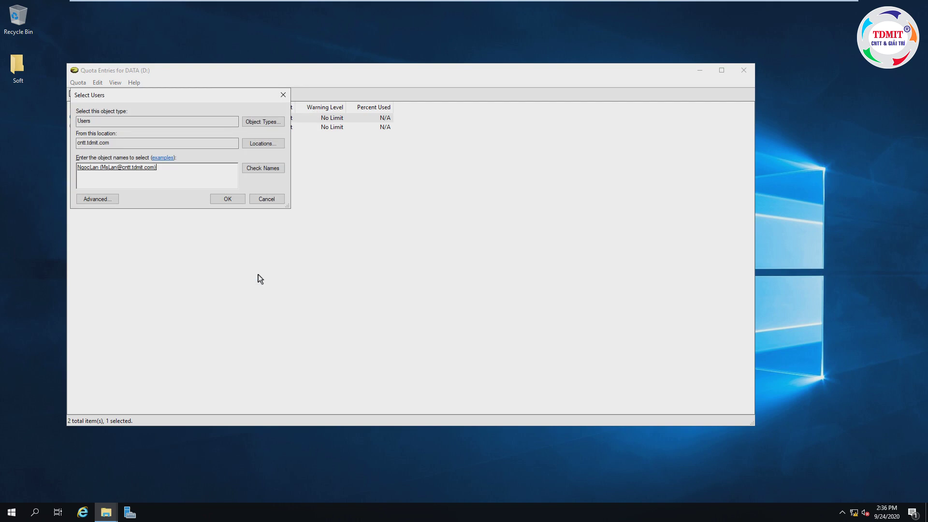
click(232, 200)
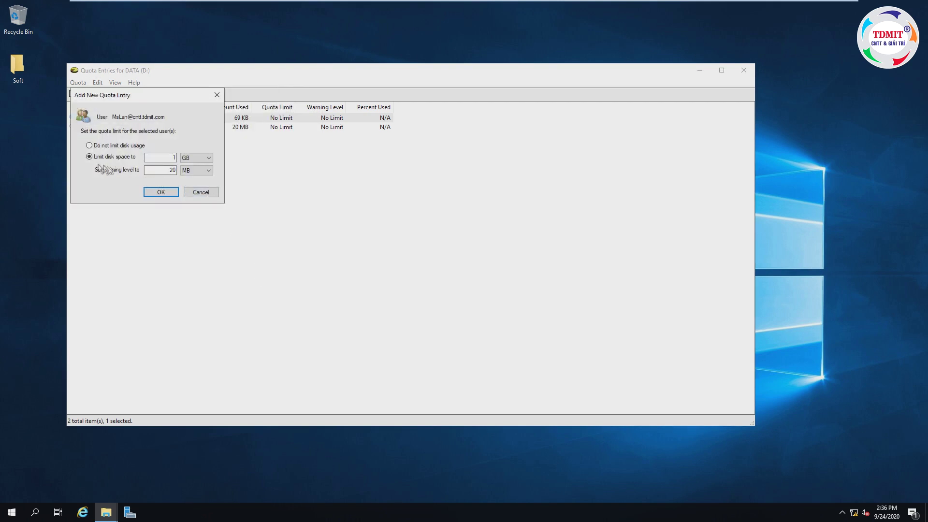
Set the new entry's disk space limit to 2 GB, add it to the quota list and select it.
drag(145, 158, 174, 157)
key(BackSpace)
text(1)
click(160, 193)
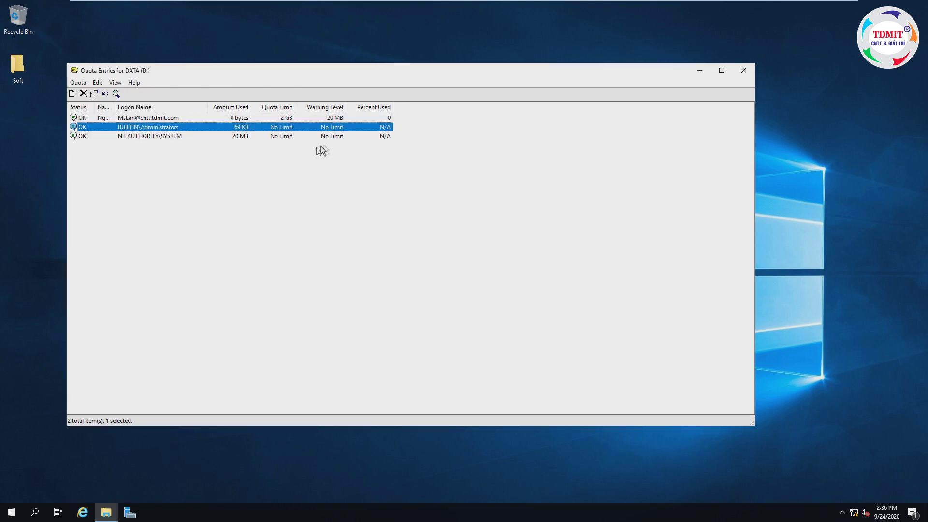
click(336, 119)
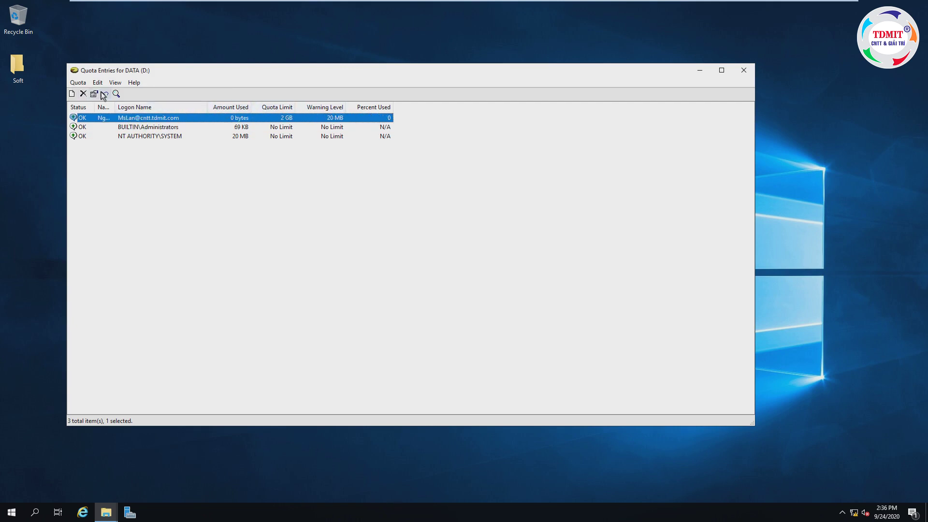
Start another new quota entry for the last domain user in the user search results.
click(78, 82)
key(Right)
key(Left)
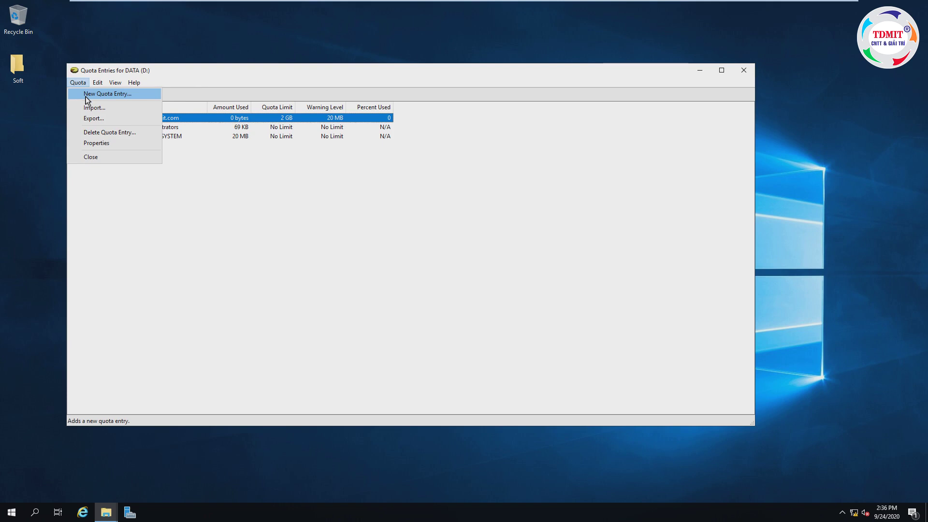
click(87, 99)
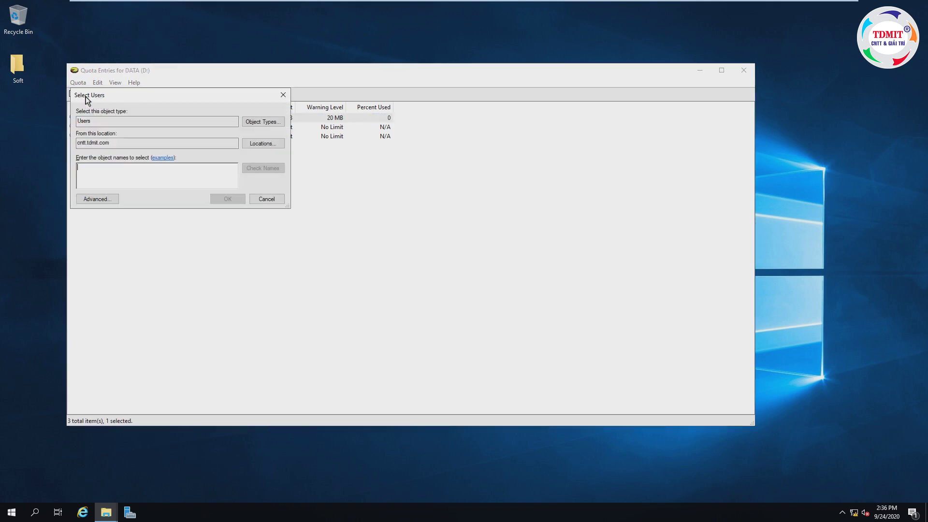
click(107, 200)
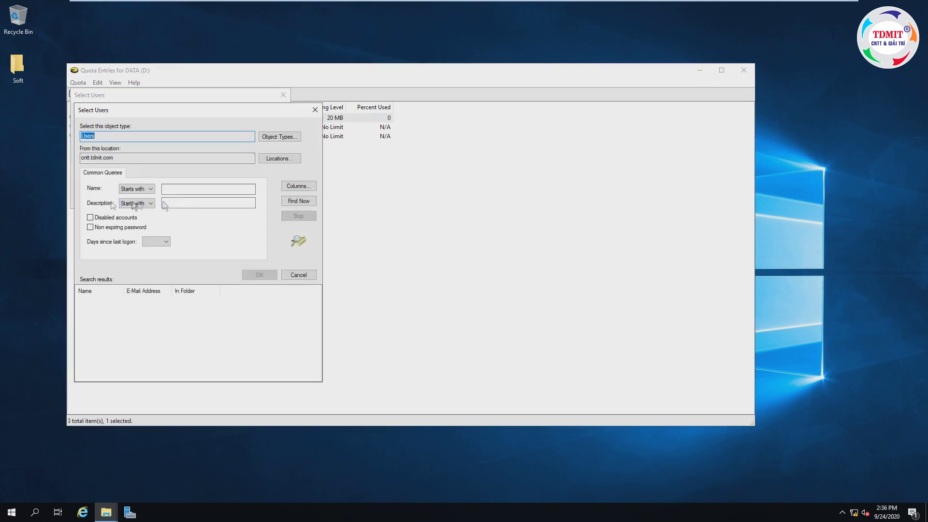
click(294, 201)
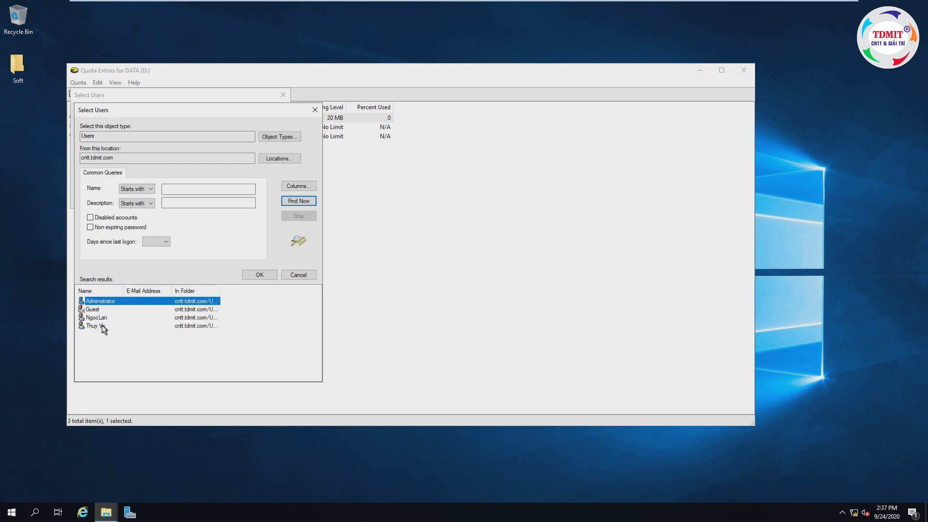
click(102, 325)
click(257, 277)
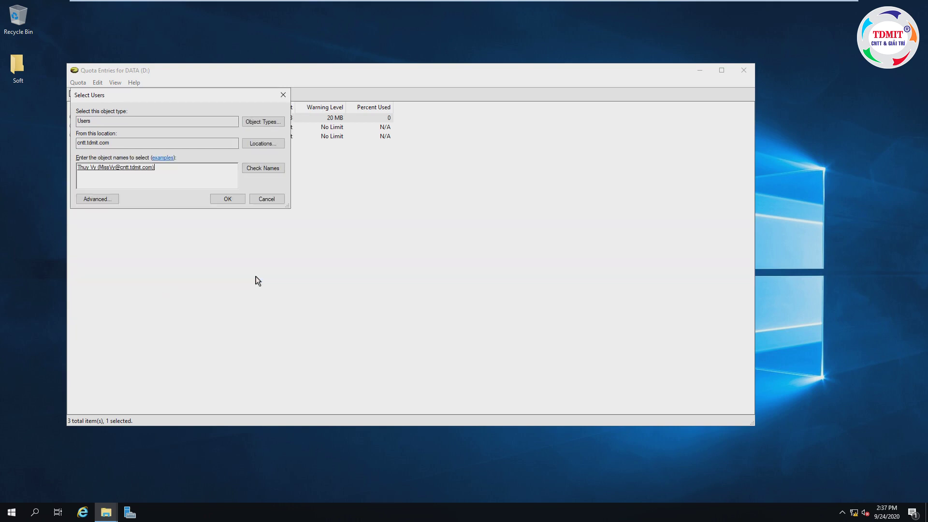
click(227, 200)
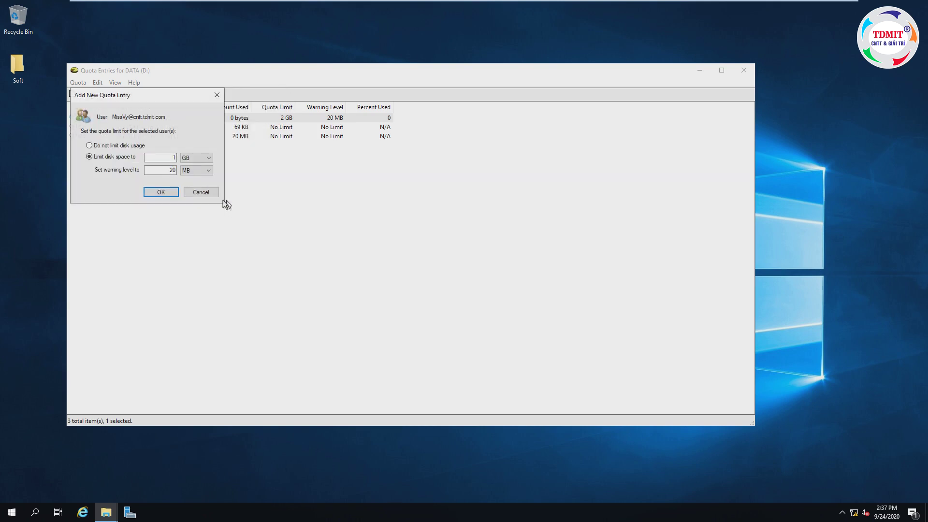
Limit the second user's disk space to 500 MB with a 10 MB warning level and add the entry.
click(195, 158)
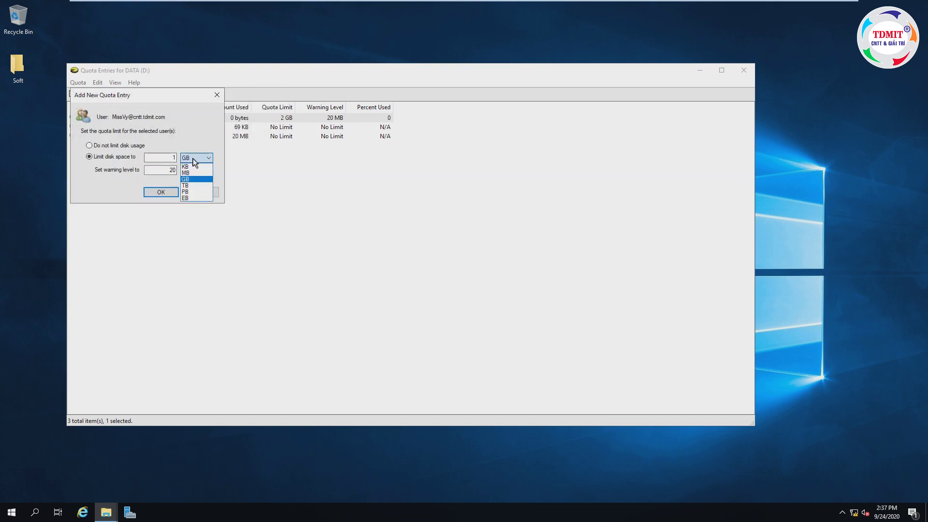
click(188, 173)
double_click(175, 158)
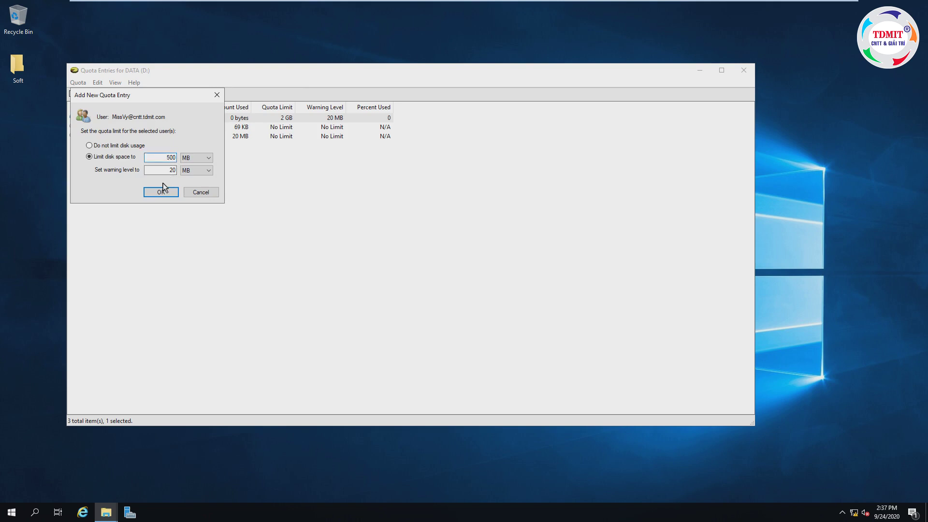
double_click(174, 171)
text(10)
click(161, 192)
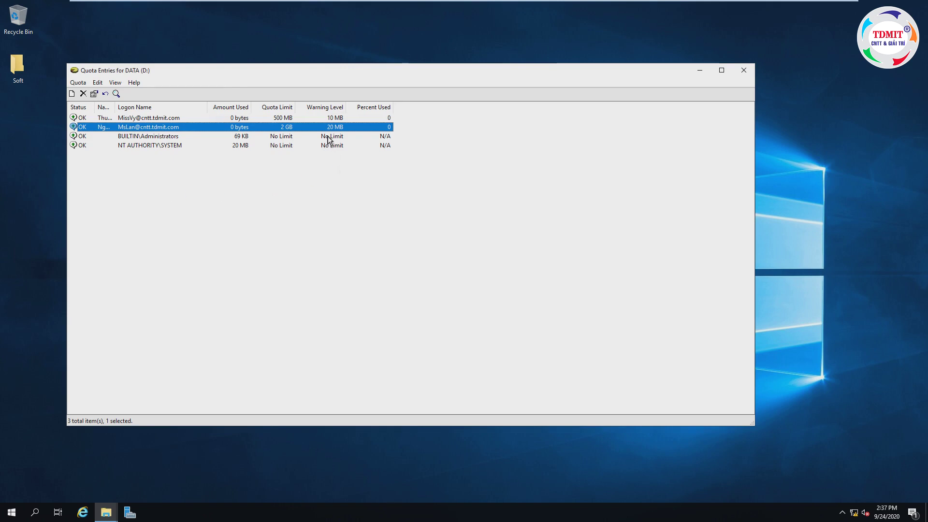
Widen the Name column to show the full user names, and close the quota entries list and the drive properties.
click(273, 120)
click(274, 128)
drag(115, 108, 176, 109)
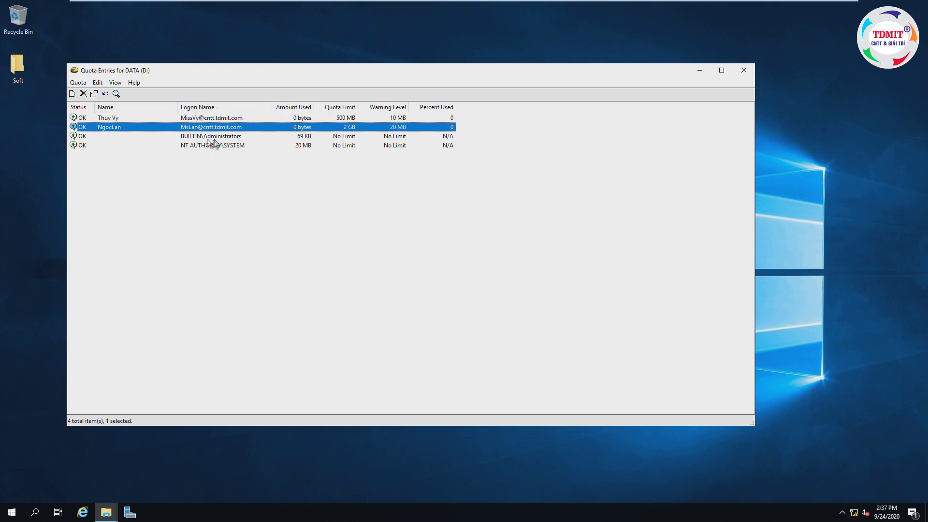
click(265, 120)
click(261, 129)
click(744, 71)
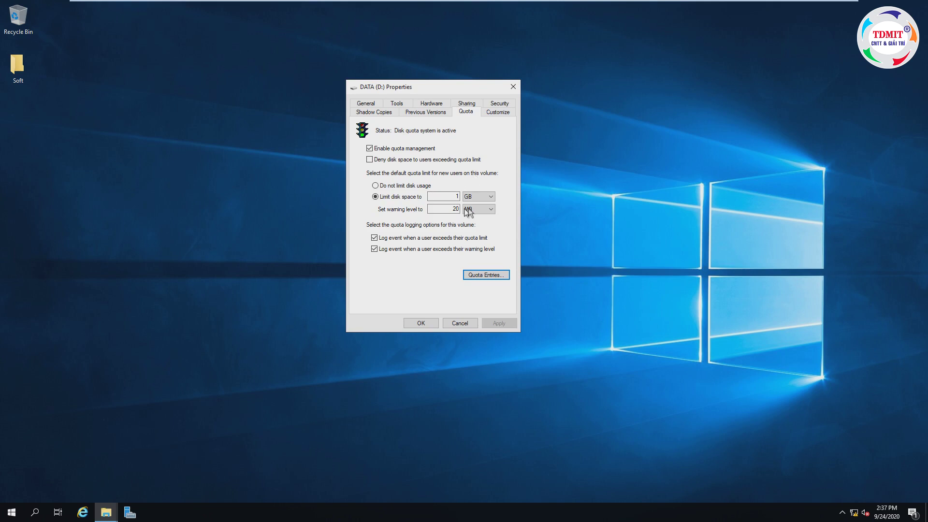
click(421, 323)
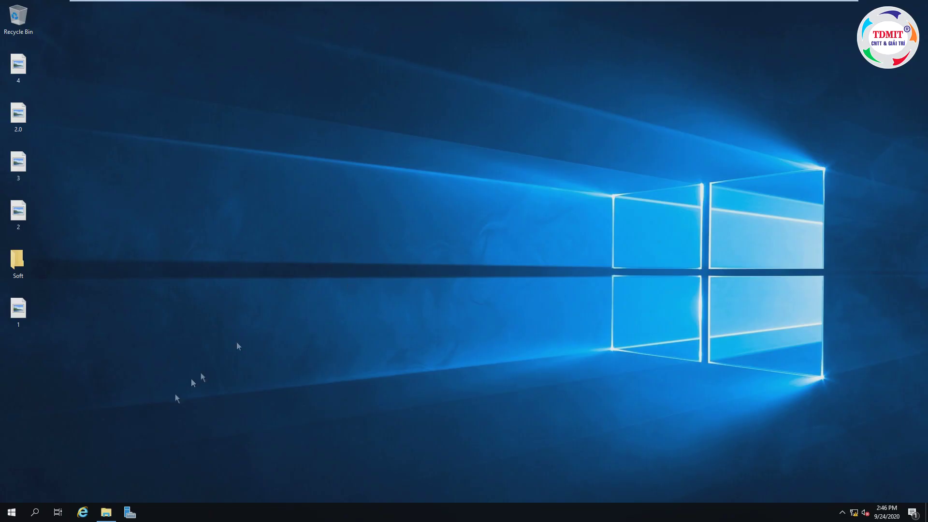
Open File Explorer and bring up the quota entries from the DATA (D:) drive's properties.
right_click(10, 514)
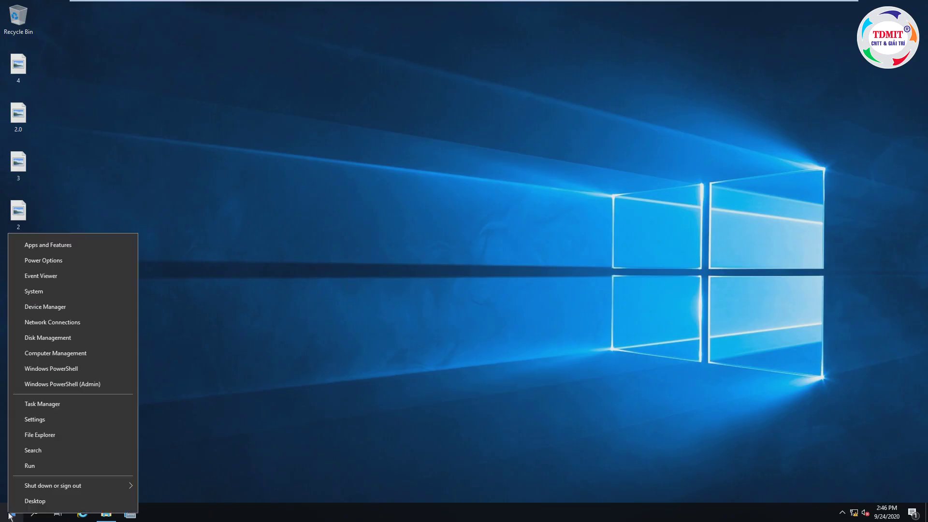
click(53, 435)
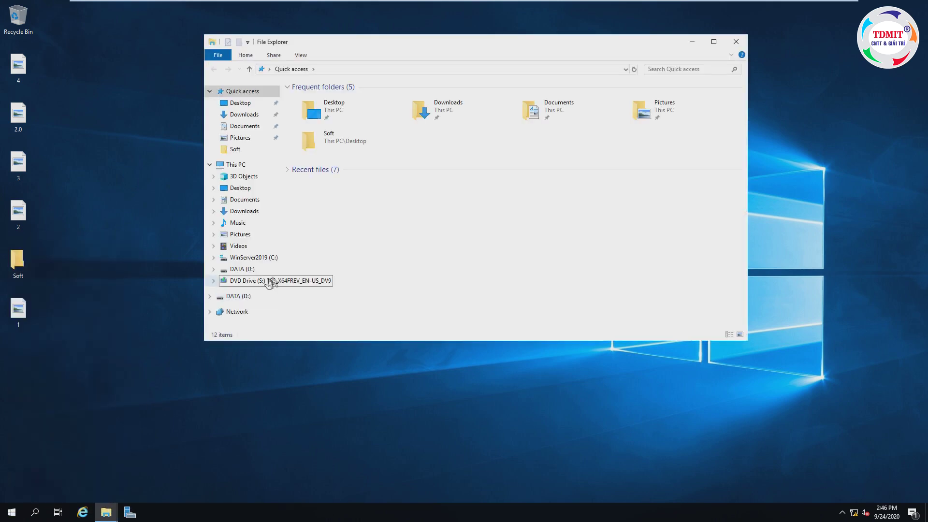
click(237, 167)
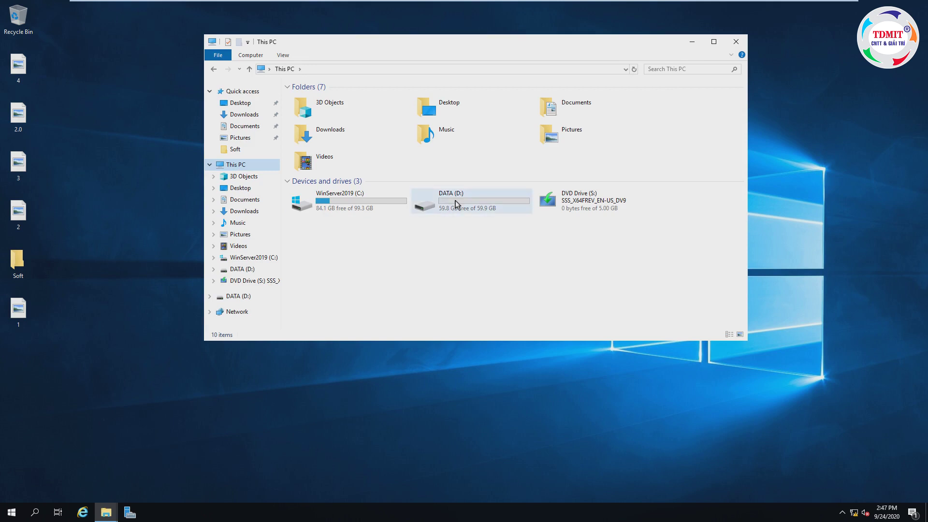
click(457, 204)
right_click(457, 204)
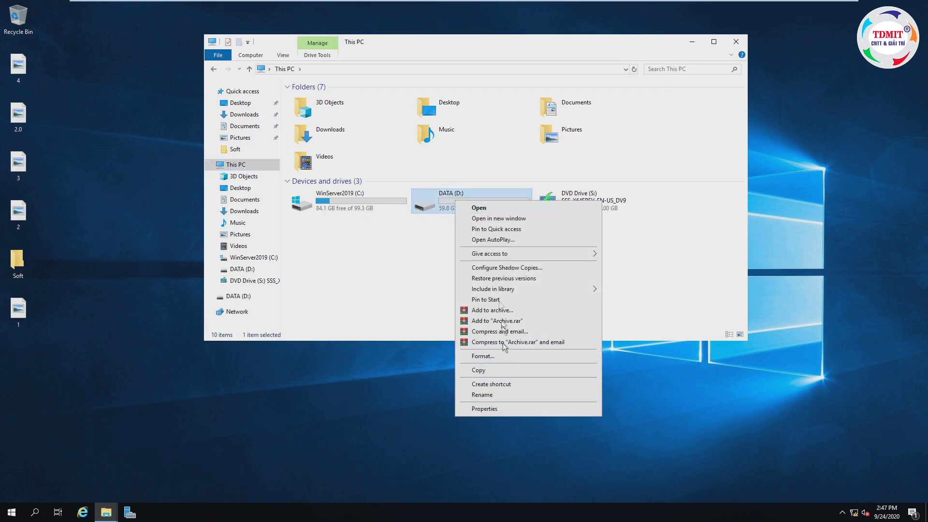
click(502, 415)
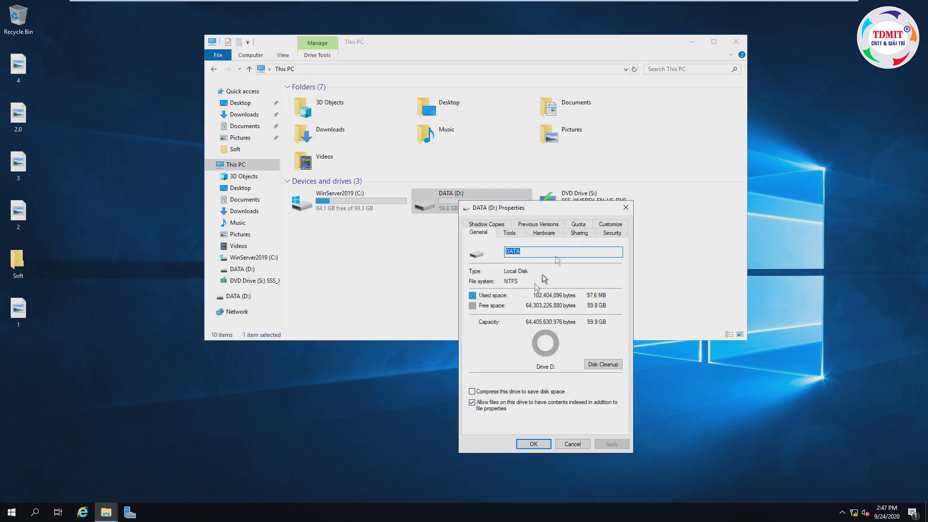
click(580, 224)
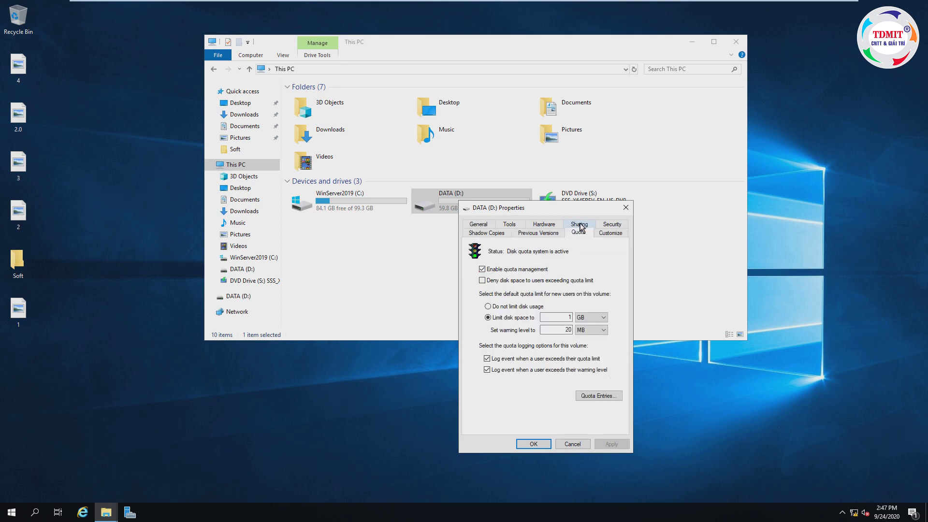
click(597, 397)
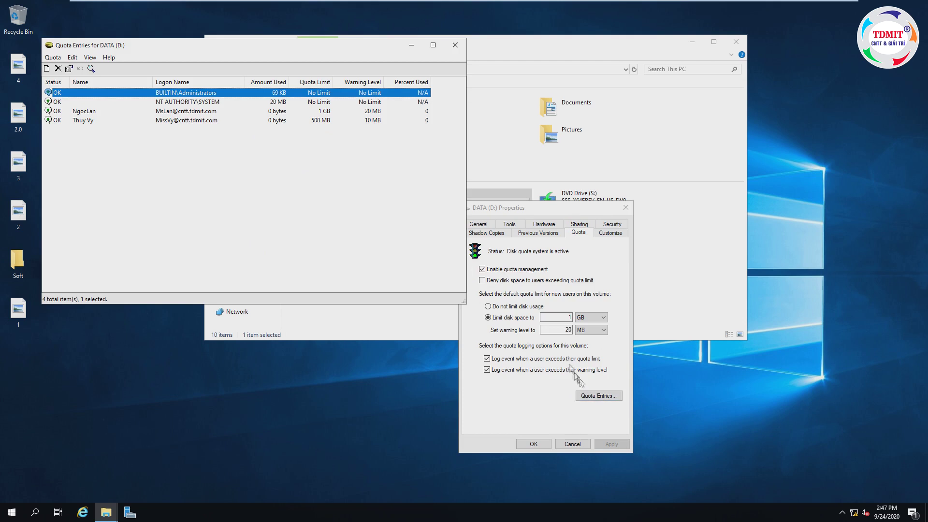
Set the disk space limit of the last domain user in the quota entries to 700 MB.
click(83, 121)
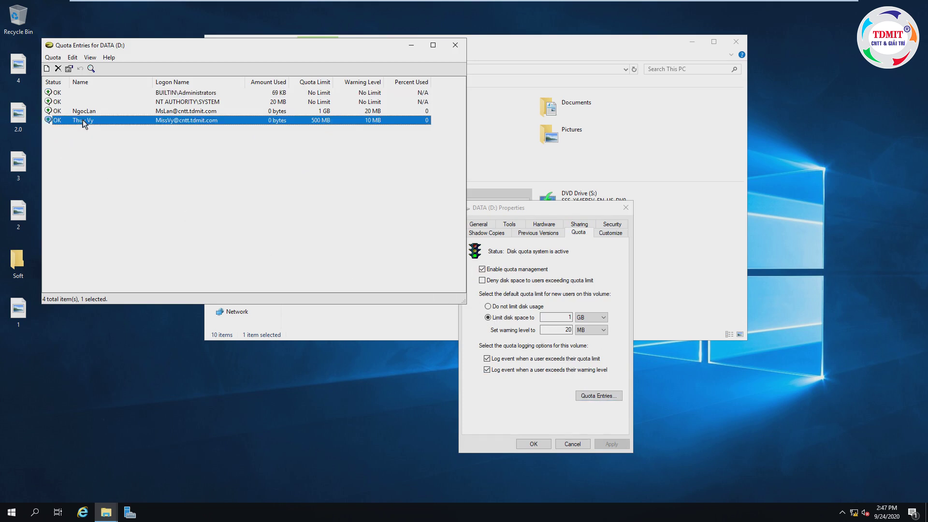
right_click(84, 123)
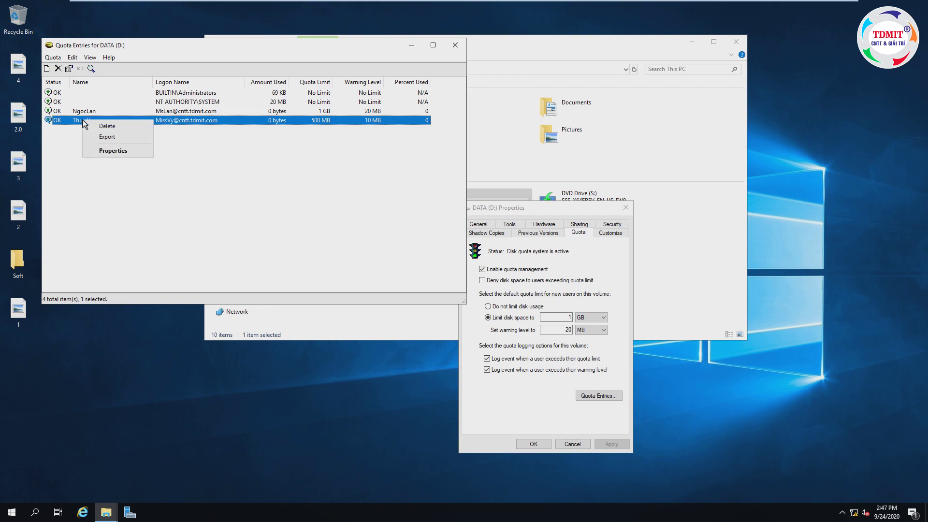
click(119, 152)
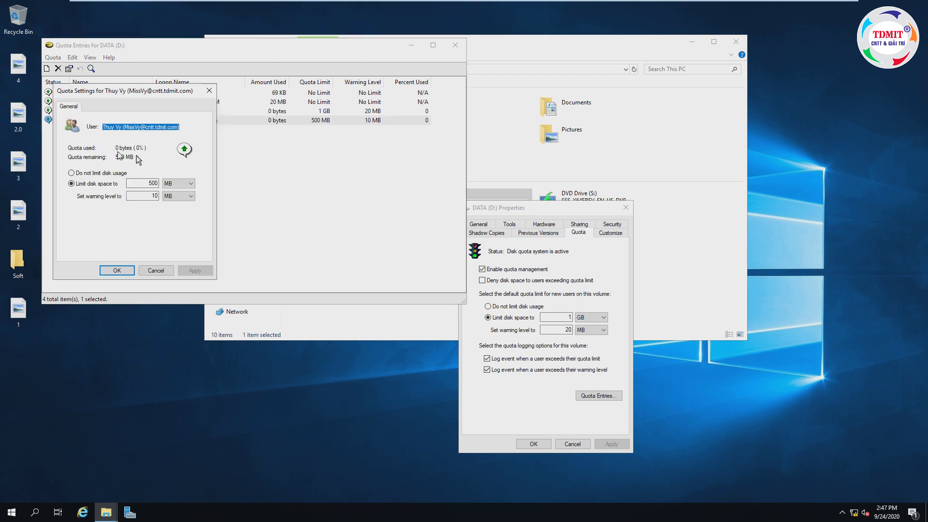
click(150, 183)
drag(150, 184, 152, 183)
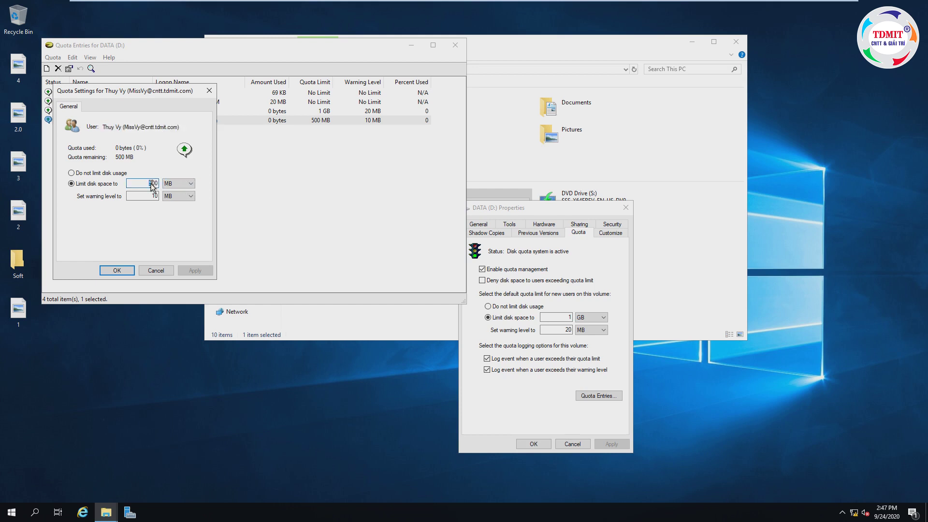
text(7)
click(201, 272)
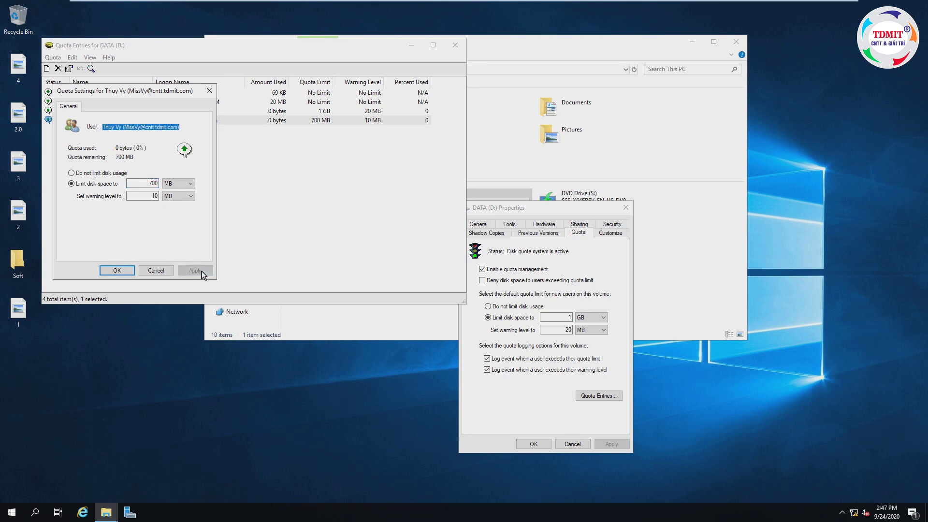
click(117, 270)
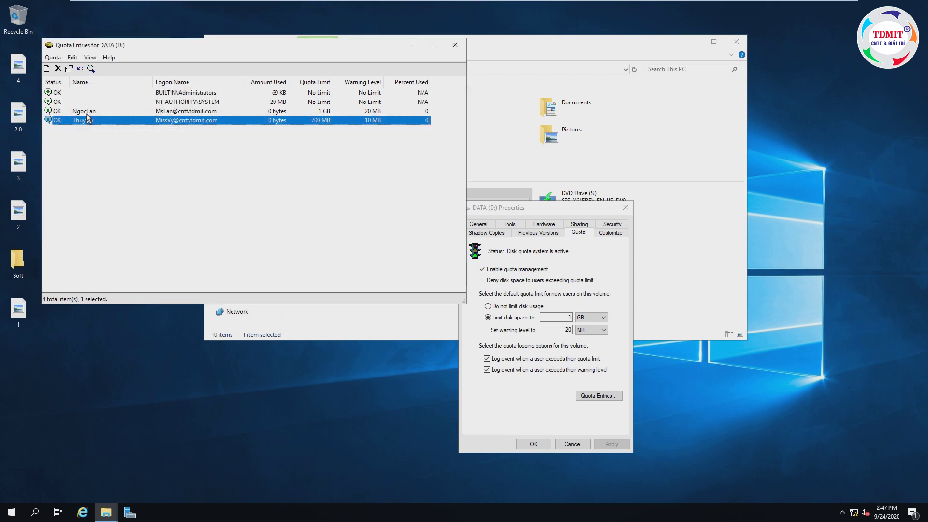
Delete the quota entry of the domain user with the 1 GB limit.
click(87, 112)
right_click(86, 114)
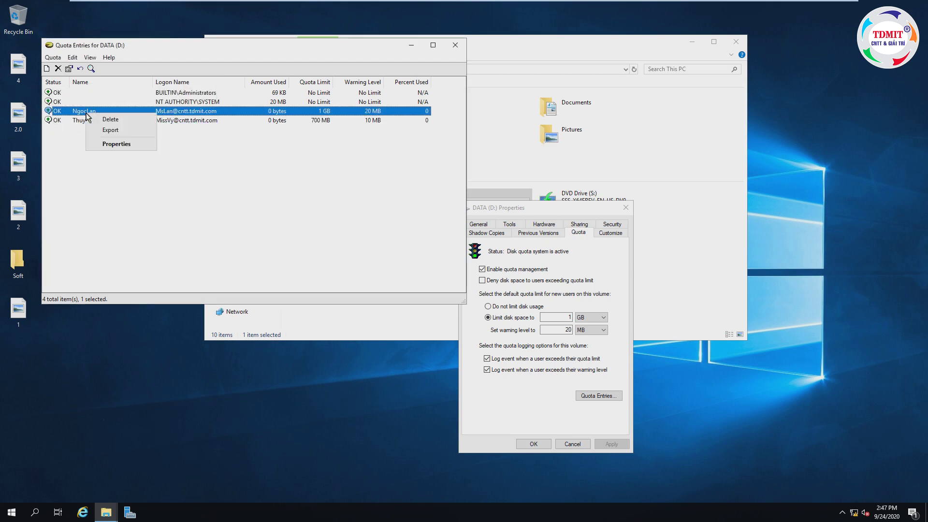
click(120, 123)
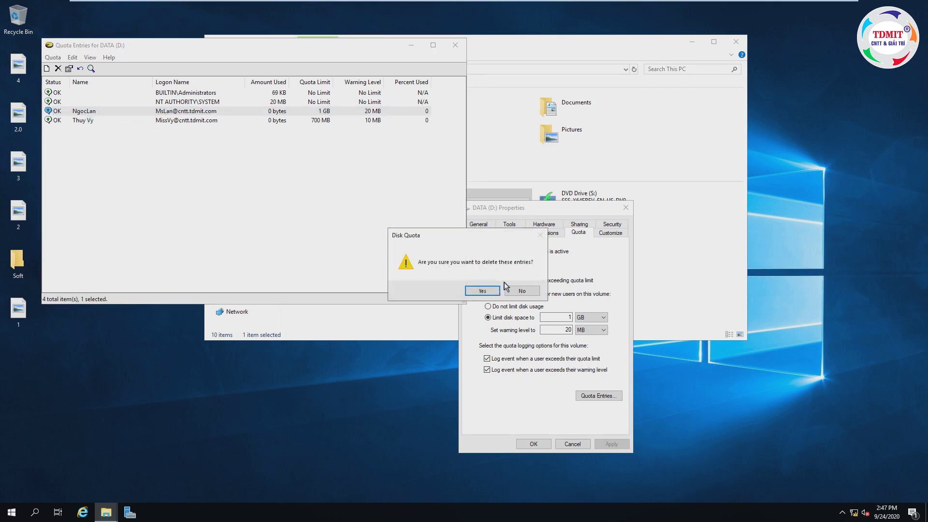
click(482, 292)
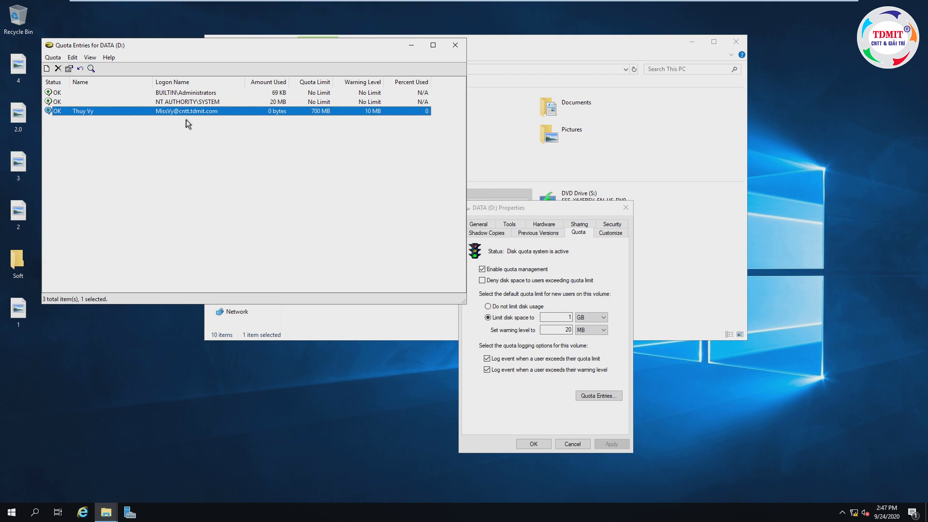
Close the quota entries list, accept the drive properties and close File Explorer.
click(456, 46)
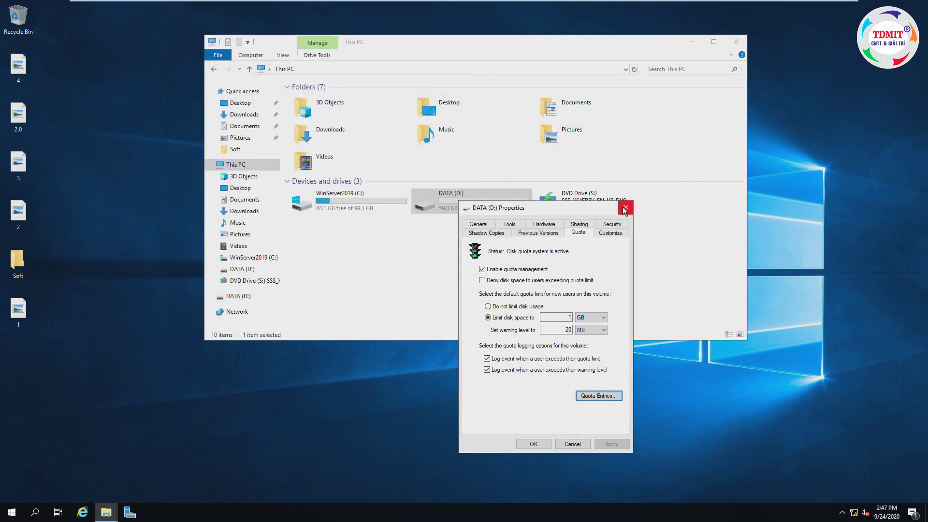
click(534, 443)
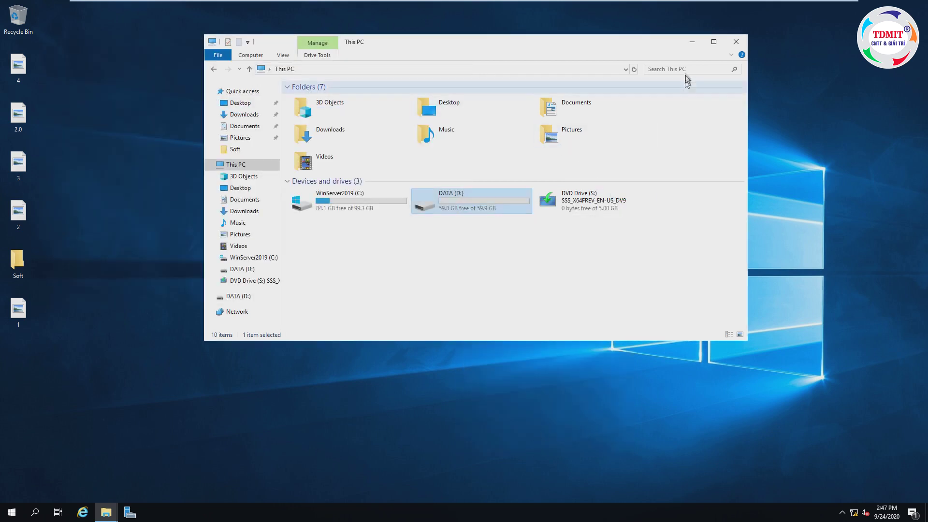
click(735, 43)
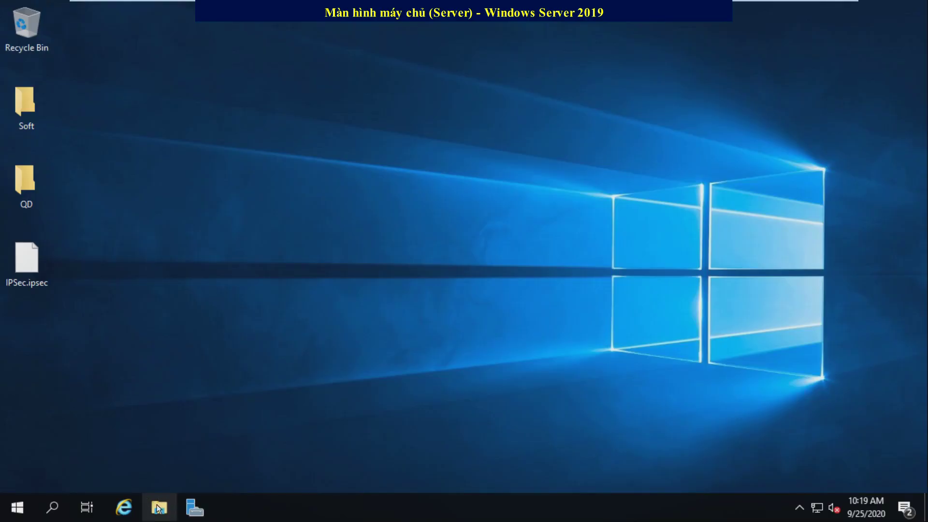
Open the quota entries from the DATA (D:) drive's properties, with the File Explorer window minimized.
click(160, 508)
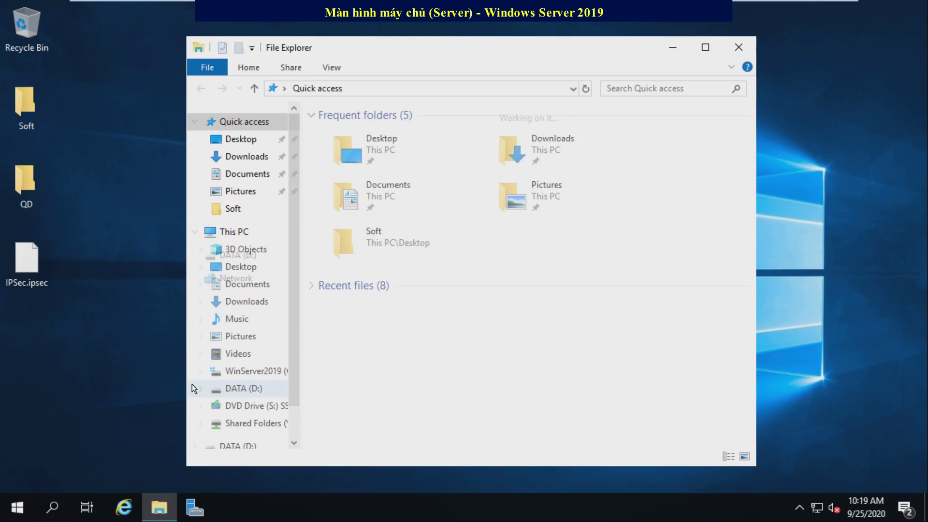
click(242, 232)
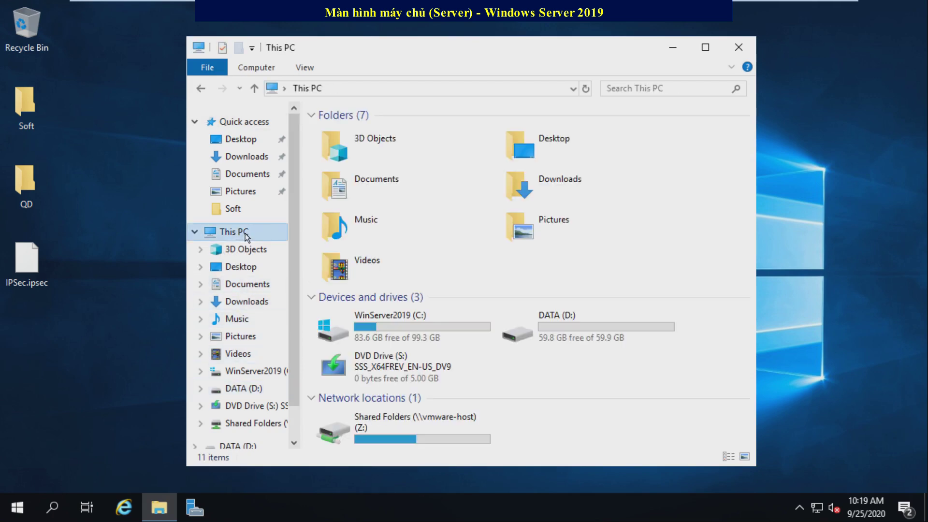
right_click(547, 324)
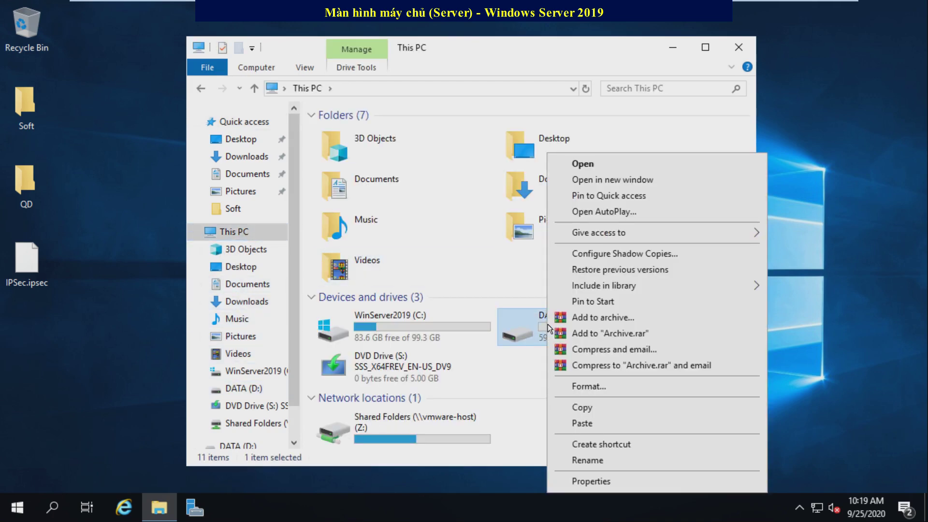
click(602, 480)
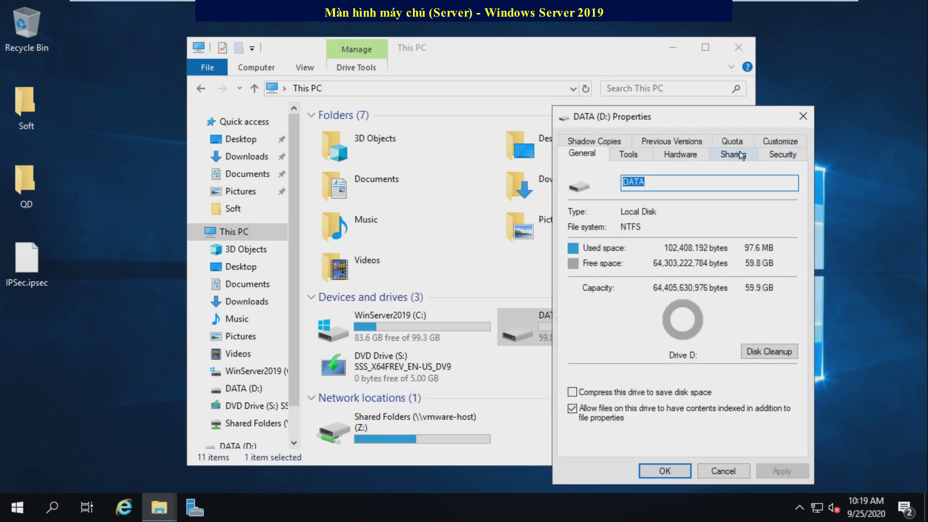
click(734, 140)
drag(682, 111, 480, 48)
click(672, 47)
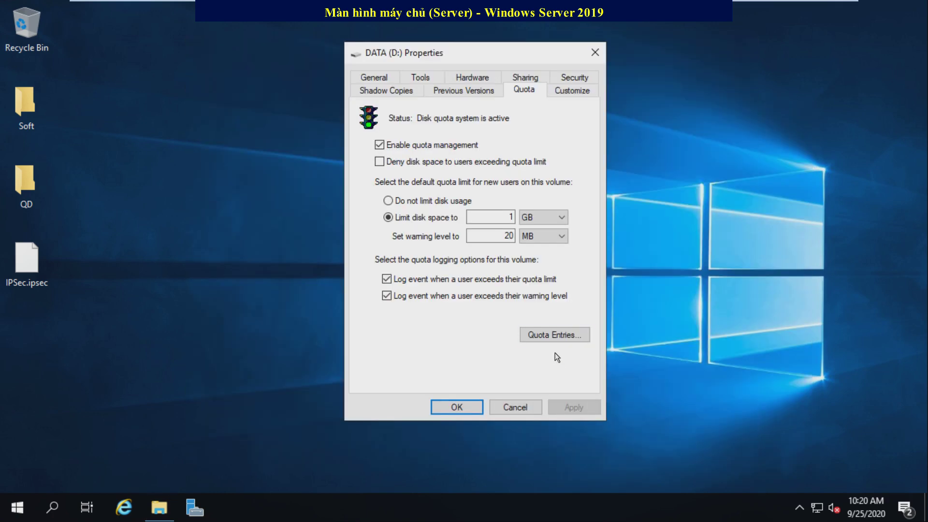
click(547, 334)
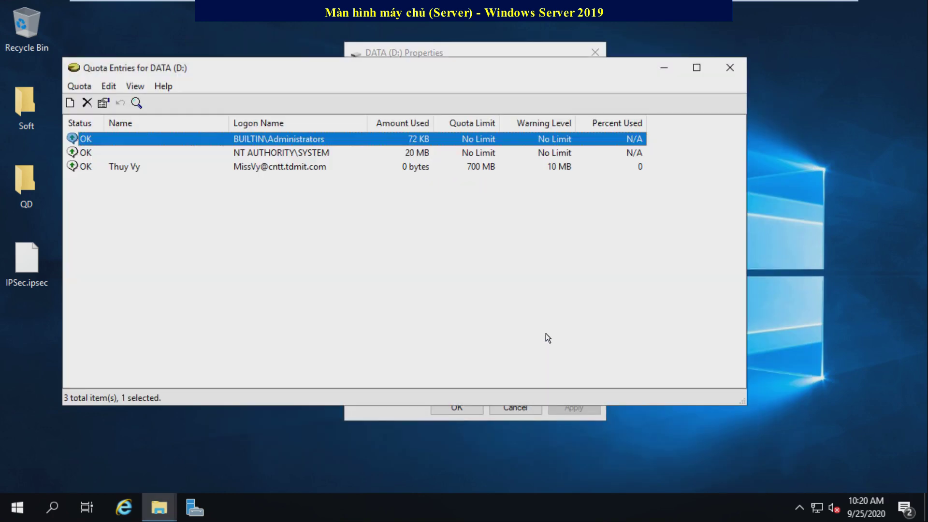
Set the remaining domain user's disk space limit to 70 MB, keeping MB as the unit.
click(137, 169)
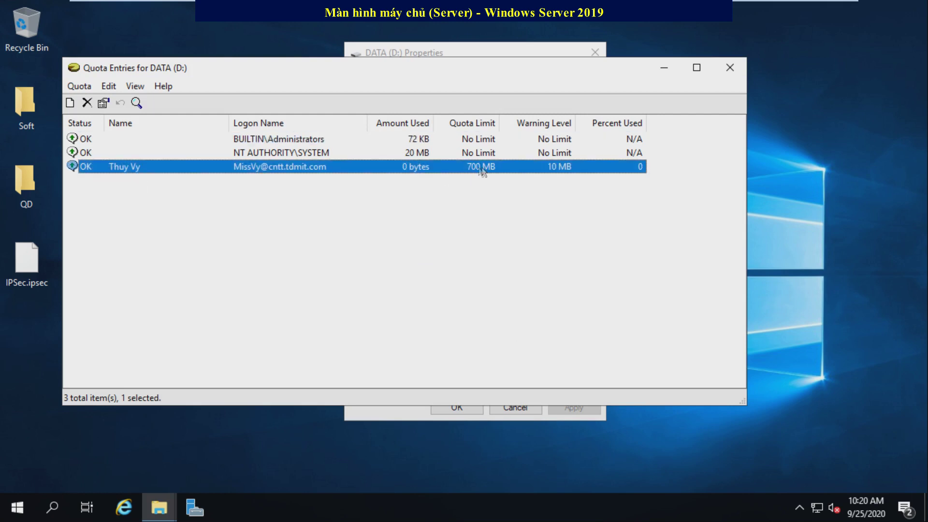
right_click(141, 164)
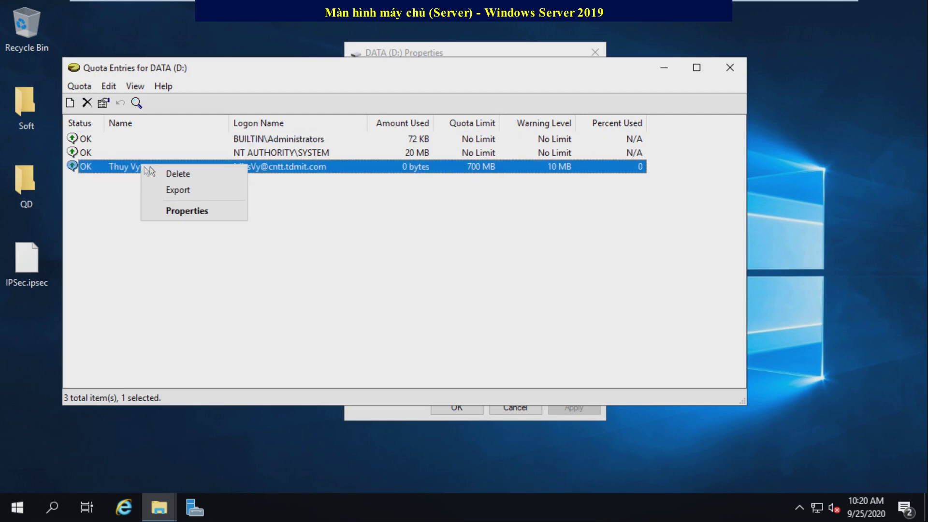
click(192, 211)
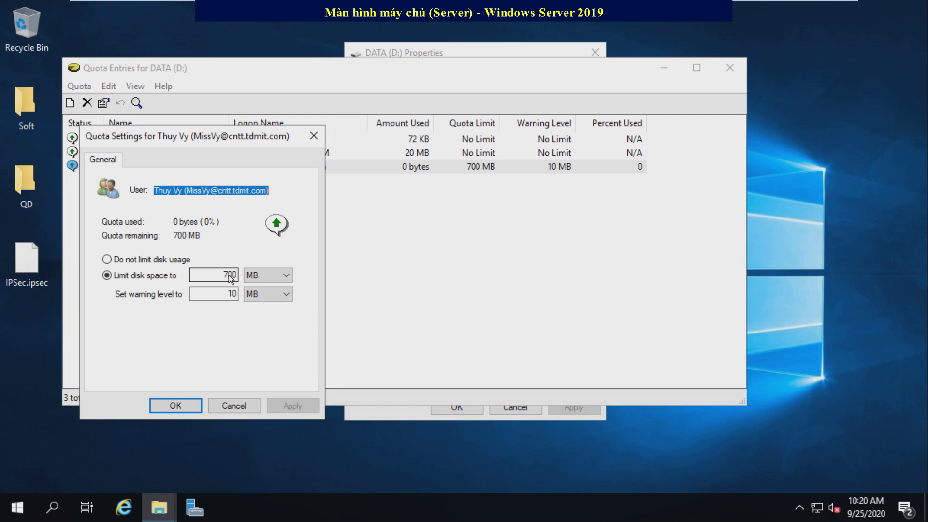
drag(233, 276, 237, 276)
key(BackSpace)
click(286, 276)
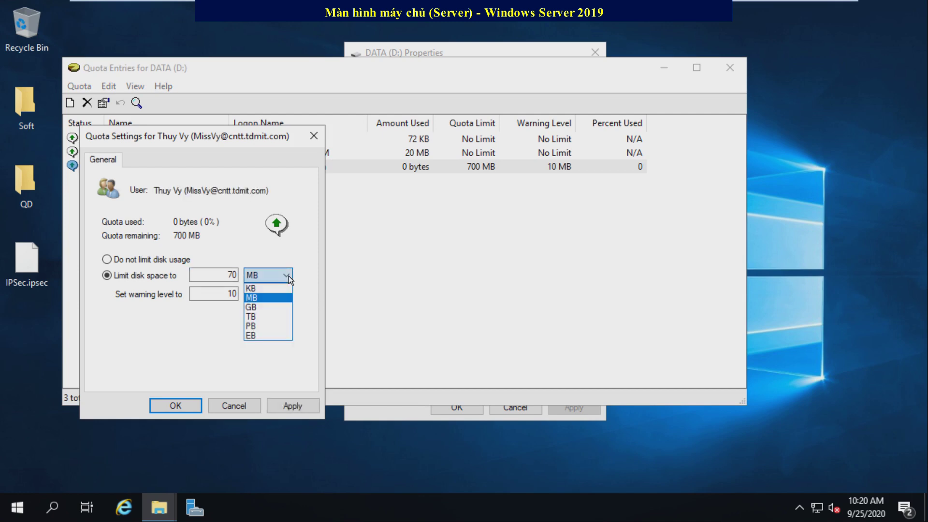
click(261, 290)
click(228, 274)
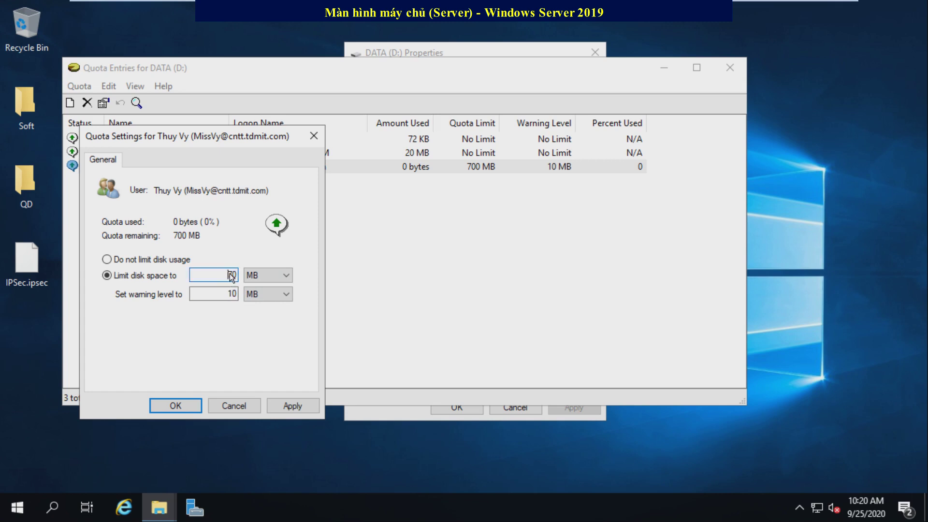
click(292, 406)
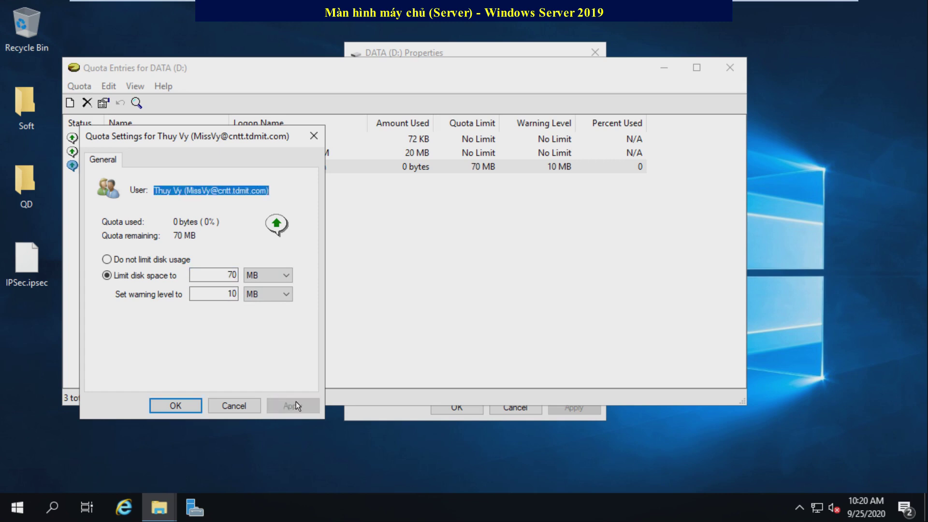
click(187, 405)
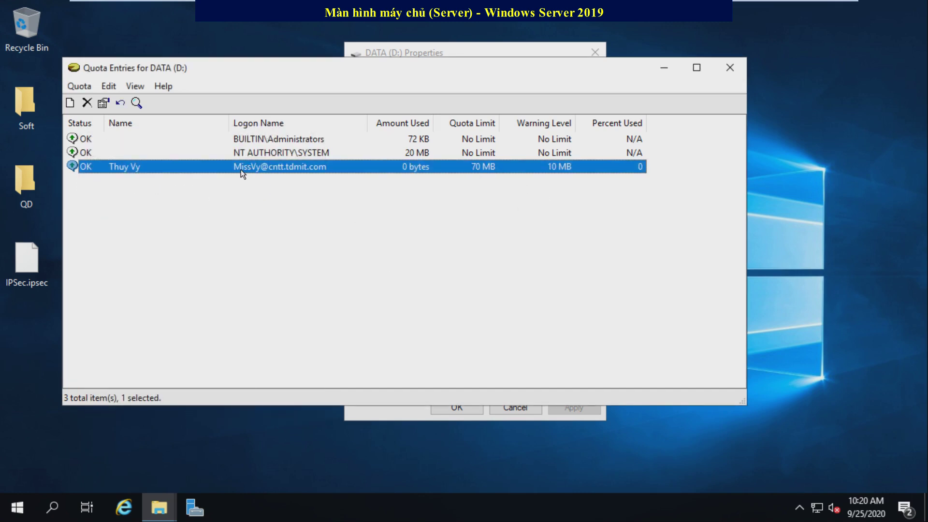
Close the quota entries and drive properties, and create a folder on DATA (D:) named after the remaining domain user's logon name.
click(730, 68)
click(600, 52)
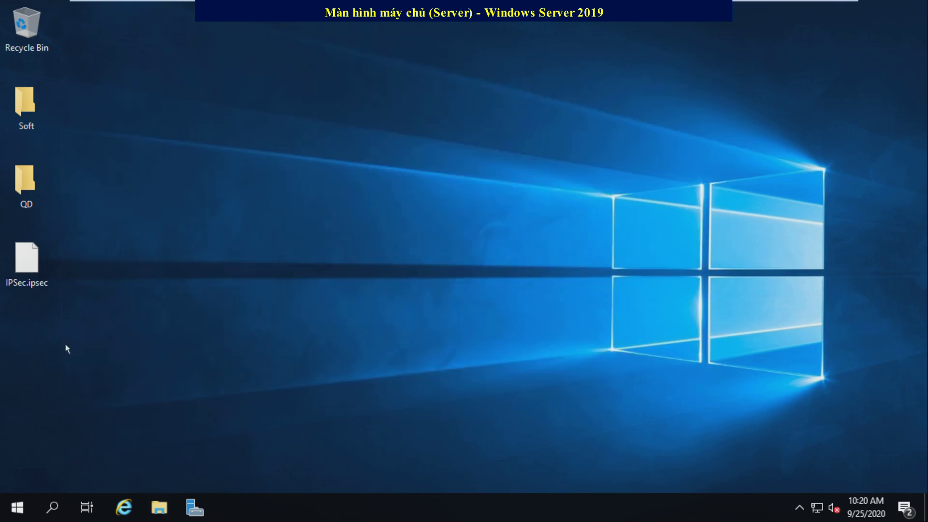
click(159, 508)
click(237, 389)
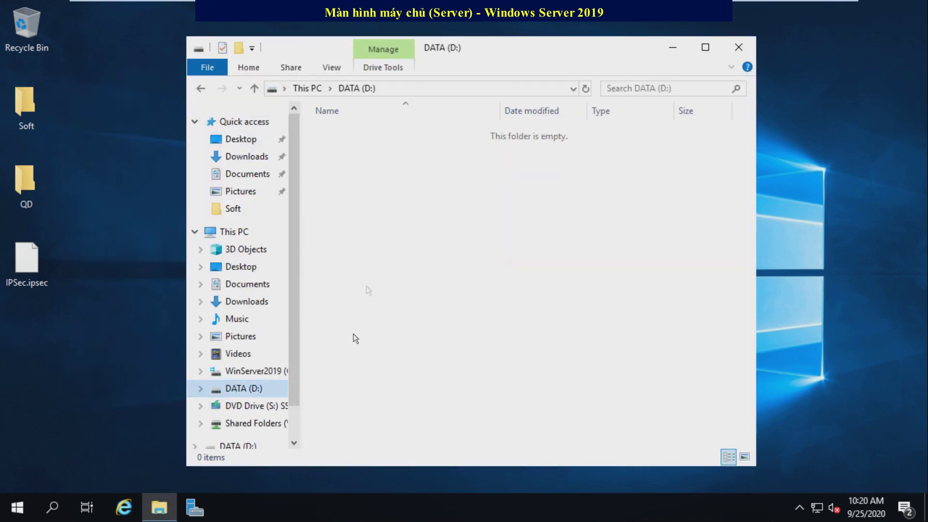
right_click(364, 182)
mouse_move(455, 341)
click(583, 342)
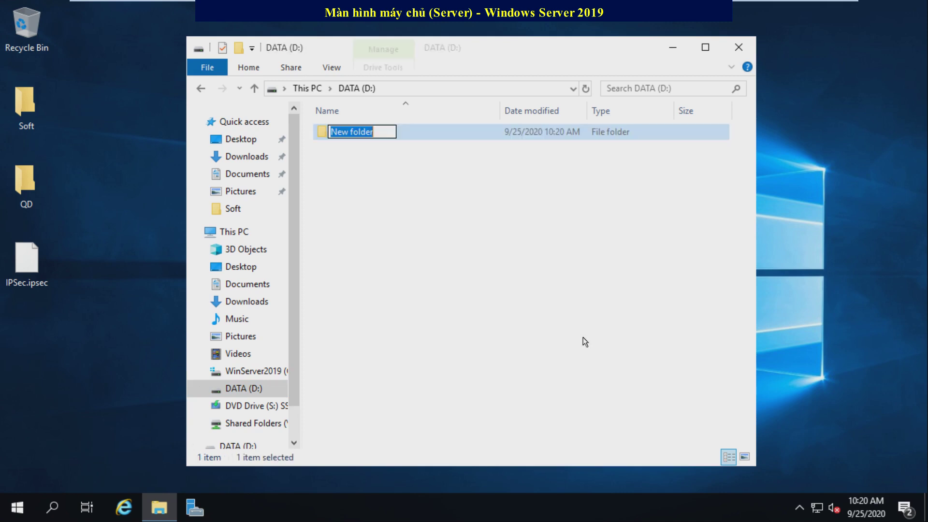
text(MissVy)
key(Return)
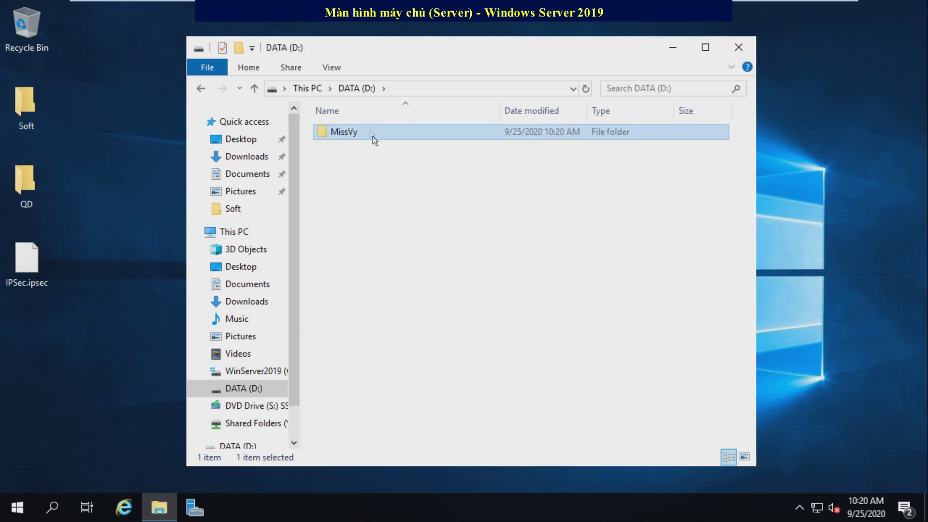
Start sharing the new folder with specific people and add the domain user found by searching the cntt.tdmit.com directory.
right_click(341, 131)
mouse_move(411, 194)
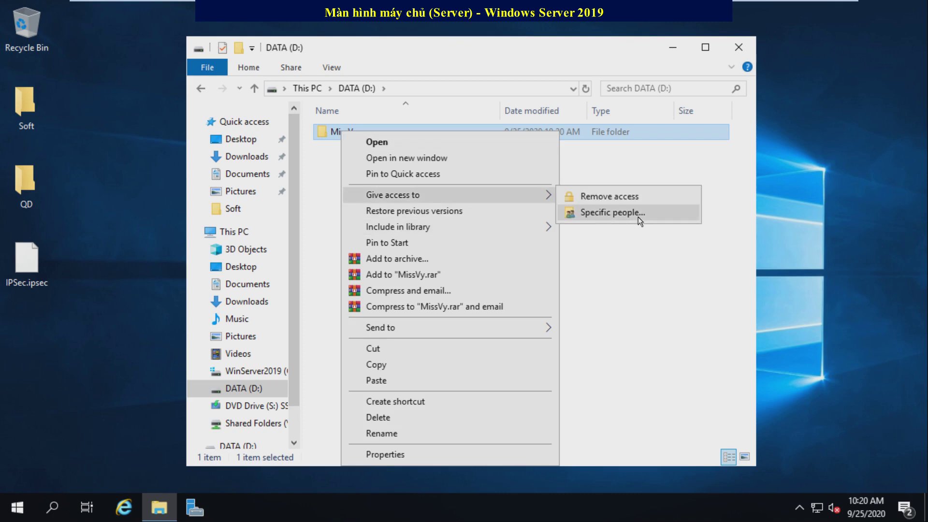
click(638, 217)
click(569, 215)
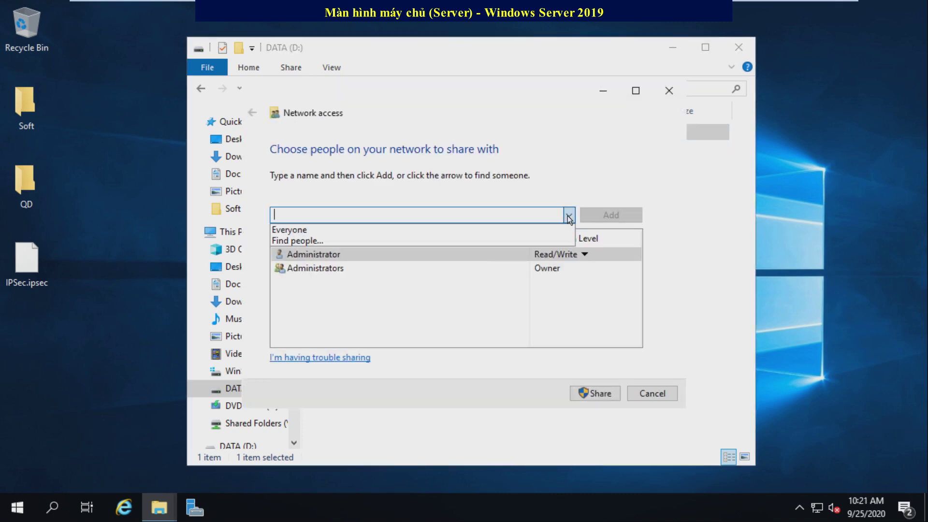
click(295, 242)
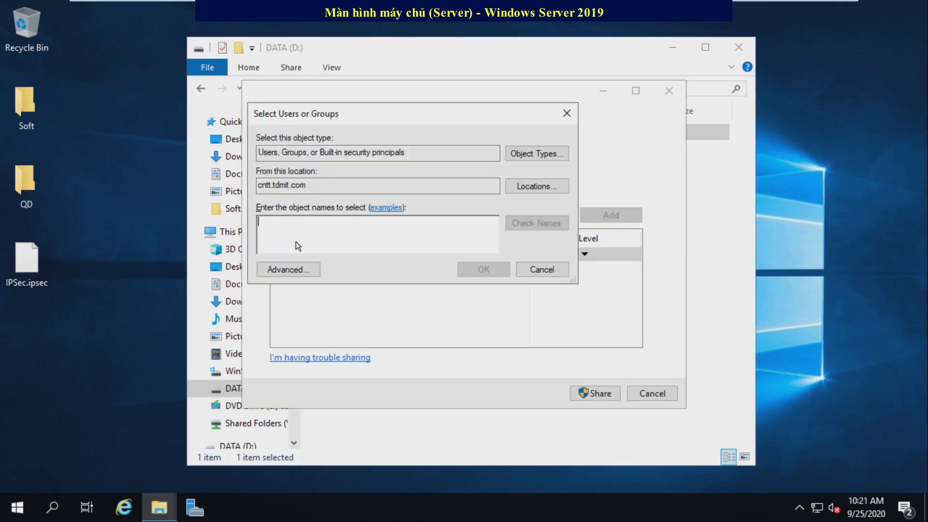
click(280, 272)
click(596, 217)
drag(615, 361, 602, 500)
click(292, 452)
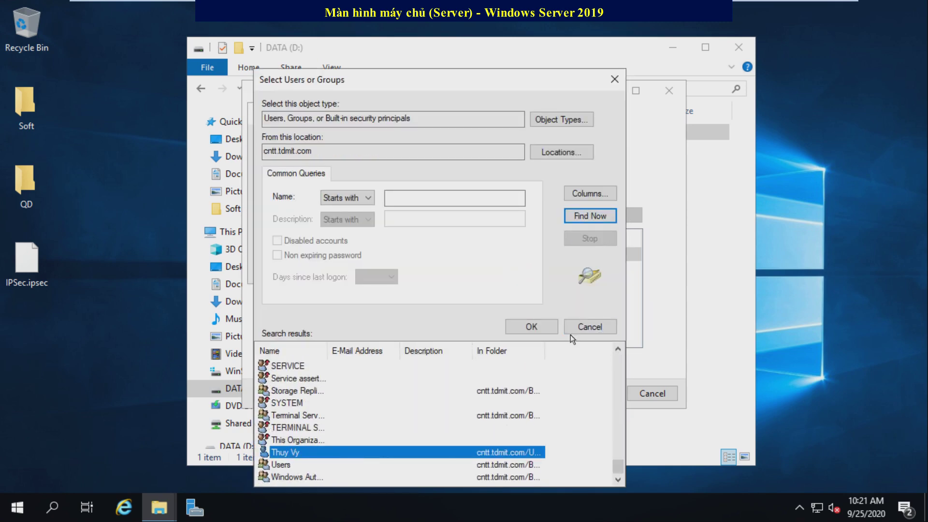
click(527, 327)
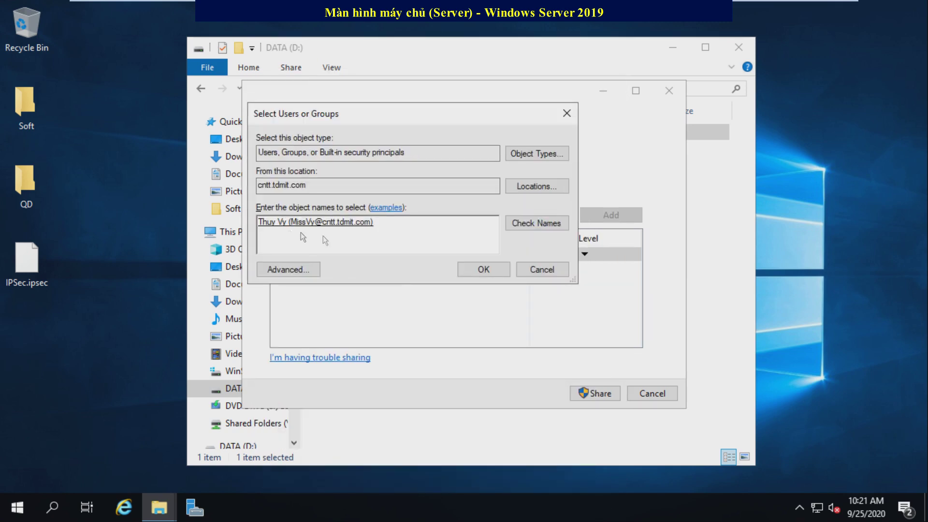
click(475, 268)
Give the added domain user Read/Write permission and share the folder on the network.
click(566, 284)
click(593, 301)
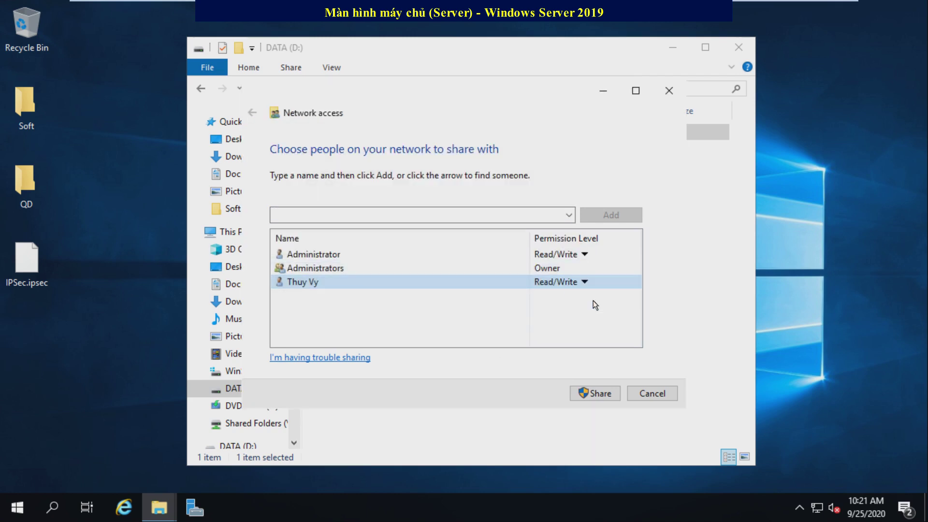
click(602, 396)
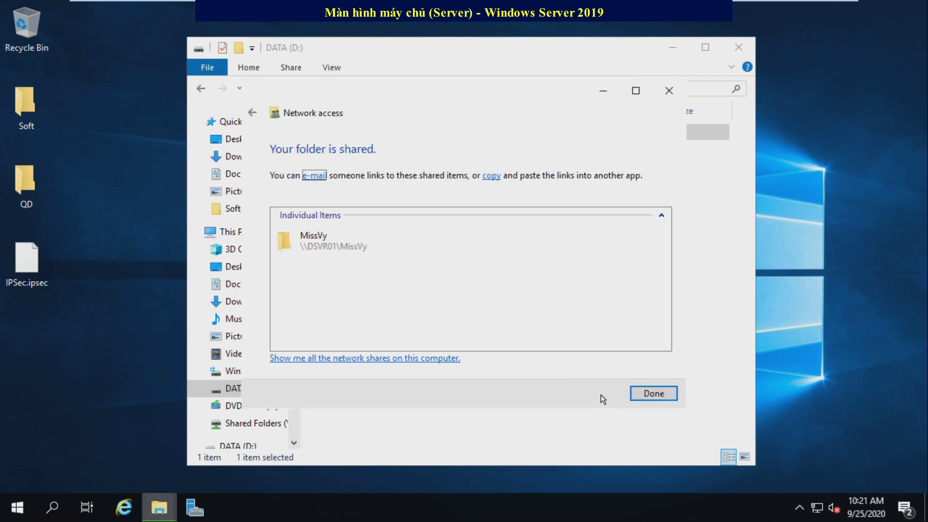
click(643, 396)
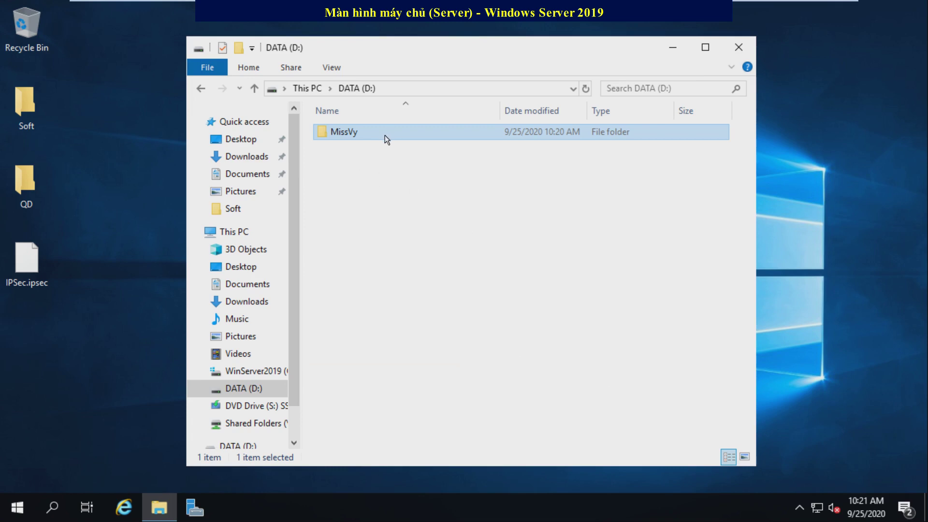
Open the quota entries from the DATA (D:) drive's properties, with File Explorer closed, and examine the domain user's entry.
key(alt+Up)
right_click(563, 332)
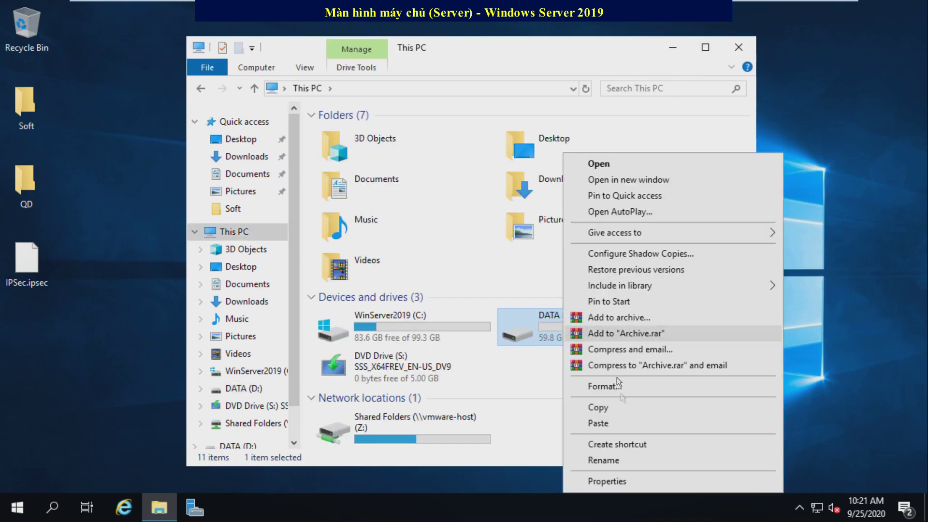
click(626, 481)
click(741, 45)
drag(730, 116, 436, 33)
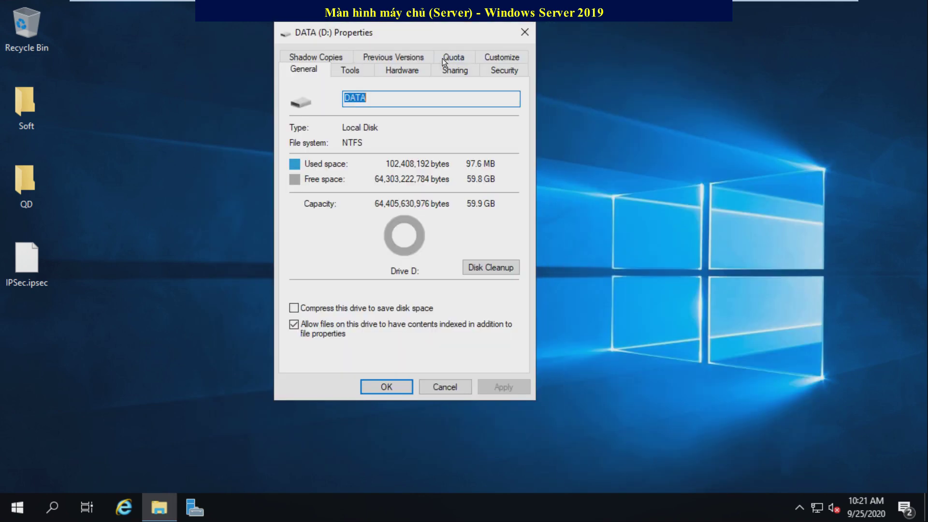
click(445, 60)
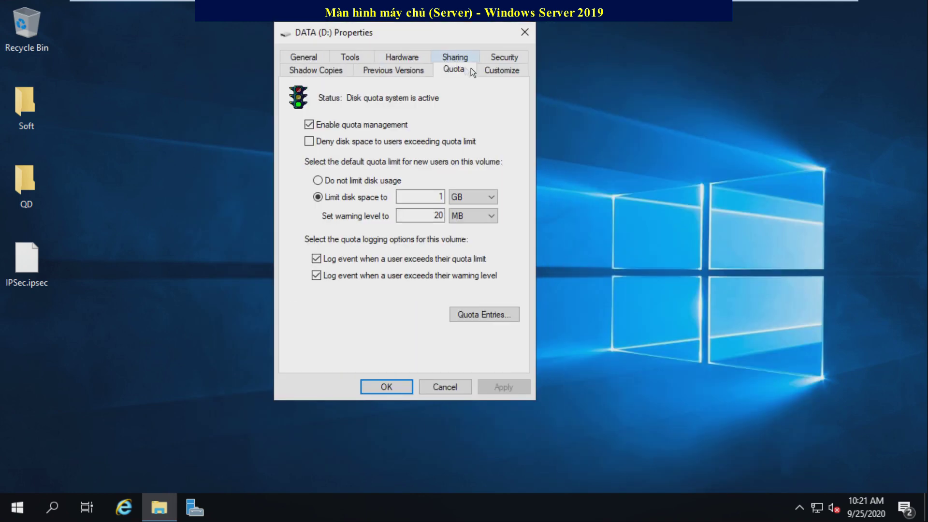
click(488, 314)
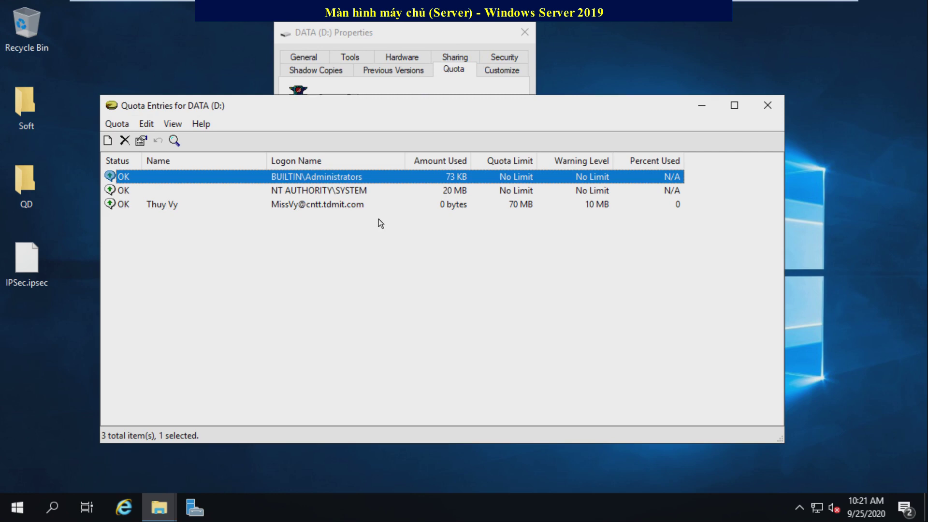
click(444, 192)
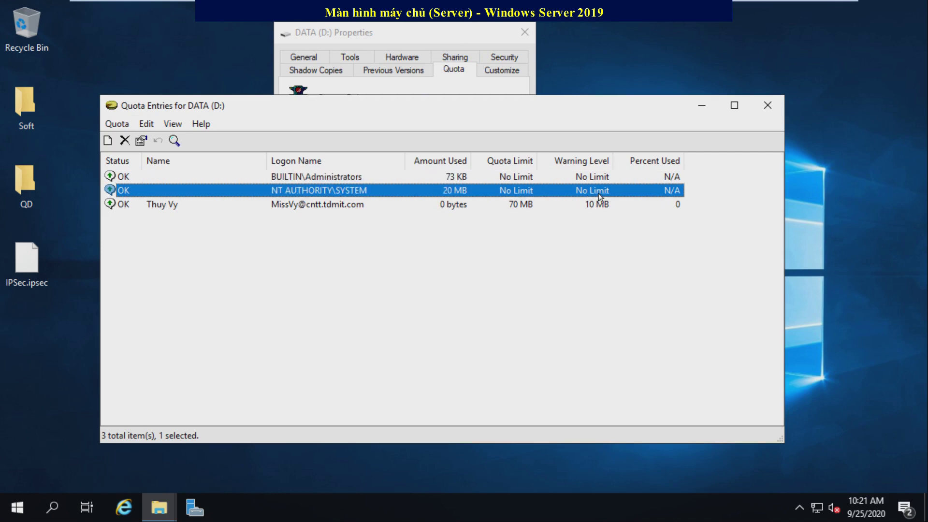
click(176, 203)
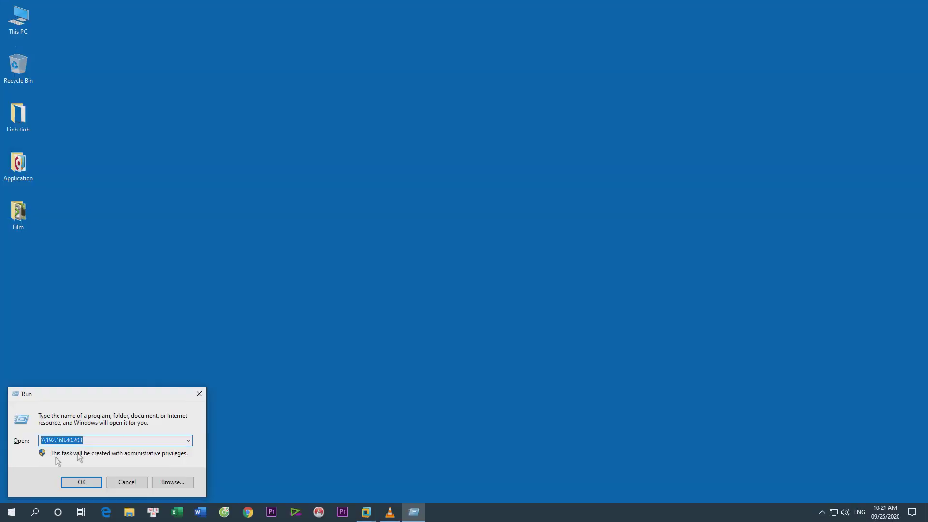
Switch to the Windows 10 client, connect to \\192.168.40.203 and sign in with the domain user's user name and account password.
click(89, 483)
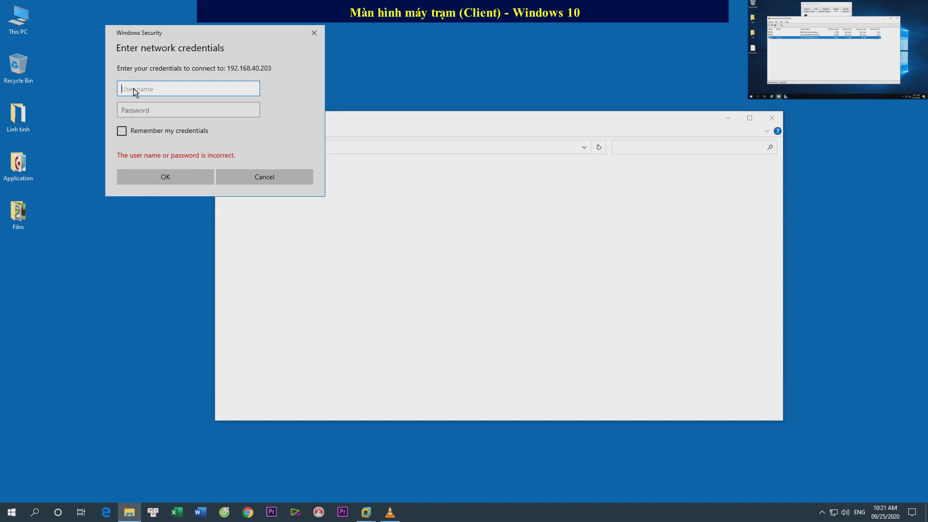
text(missvy)
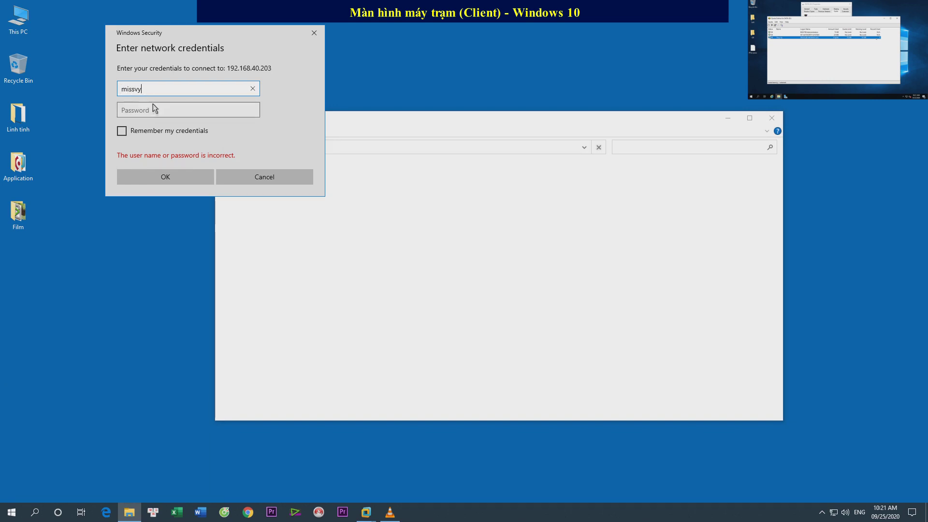
click(167, 111)
text(*****)
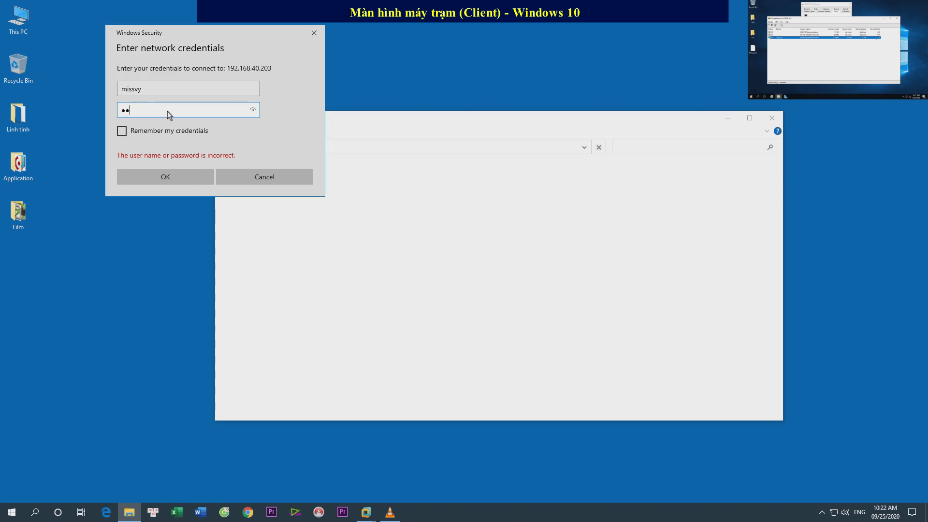
text(***)
key(Return)
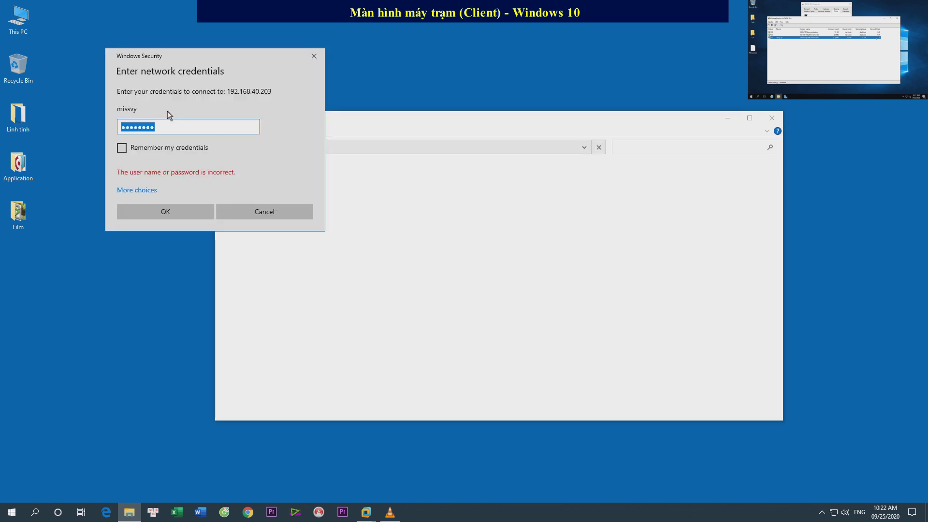
text(********)
key(Return)
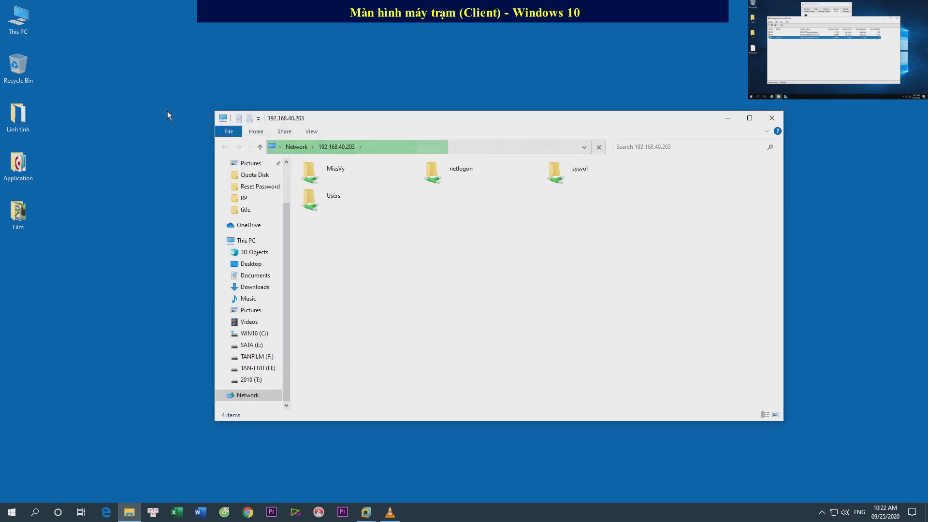
Copy the RP folder from the desktop folder Linh tinh into the domain user's shared folder on the server.
double_click(330, 167)
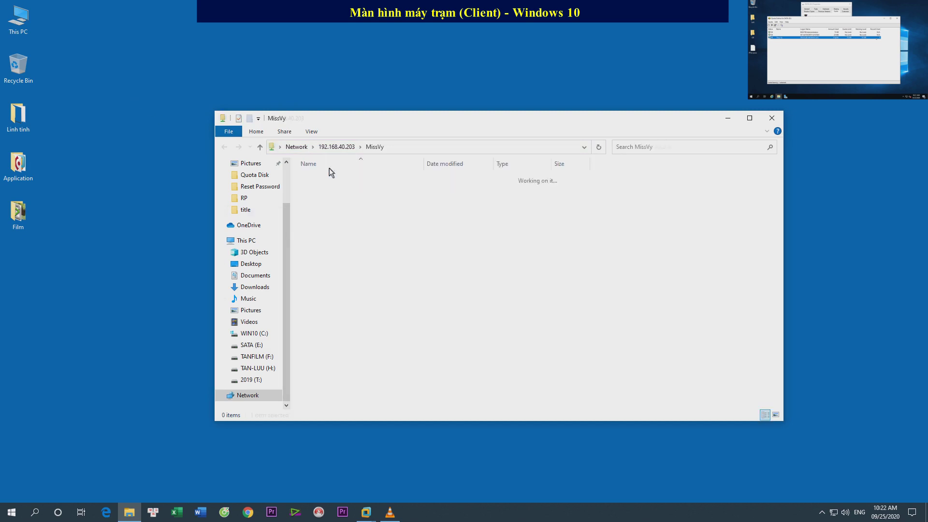
right_click(379, 245)
mouse_move(441, 348)
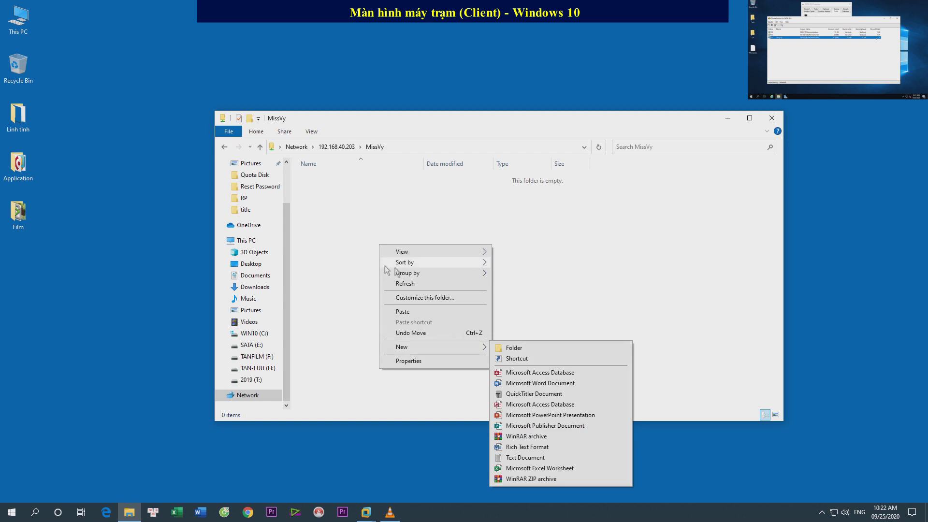
double_click(18, 116)
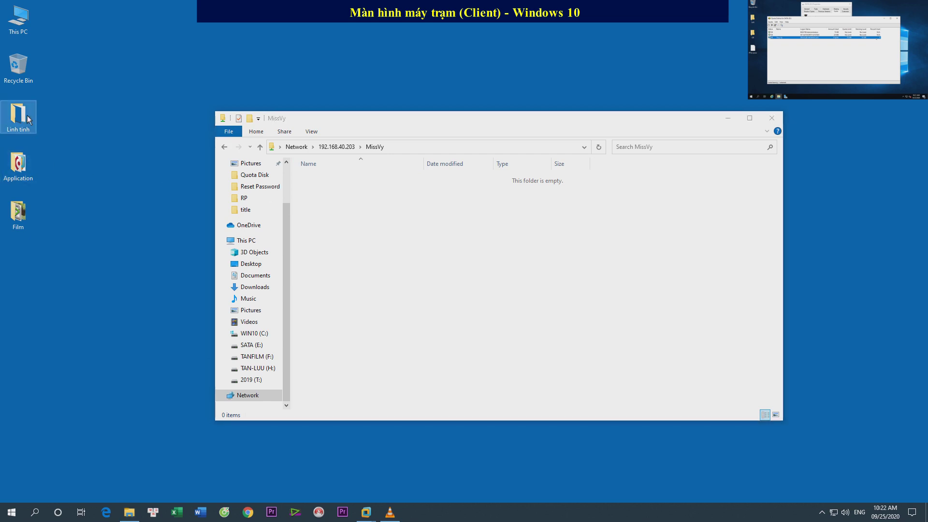
drag(523, 131, 665, 173)
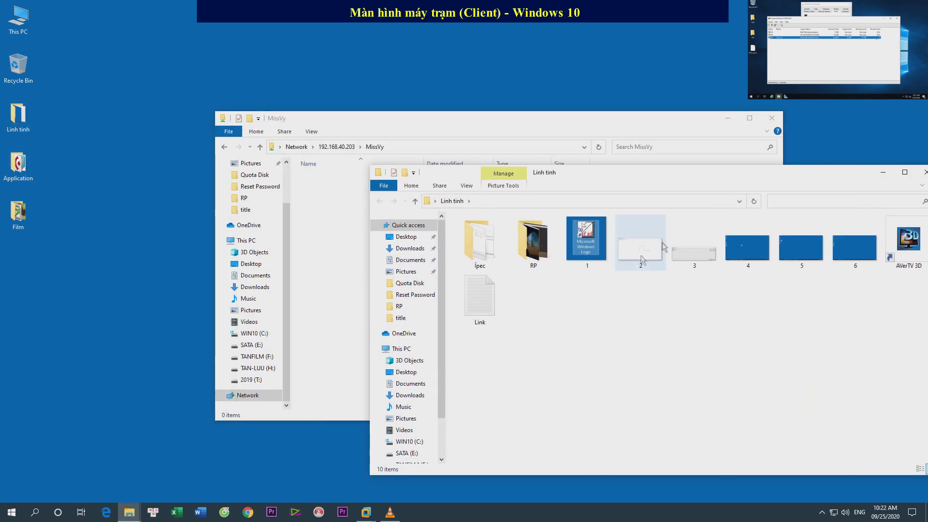
right_click(536, 252)
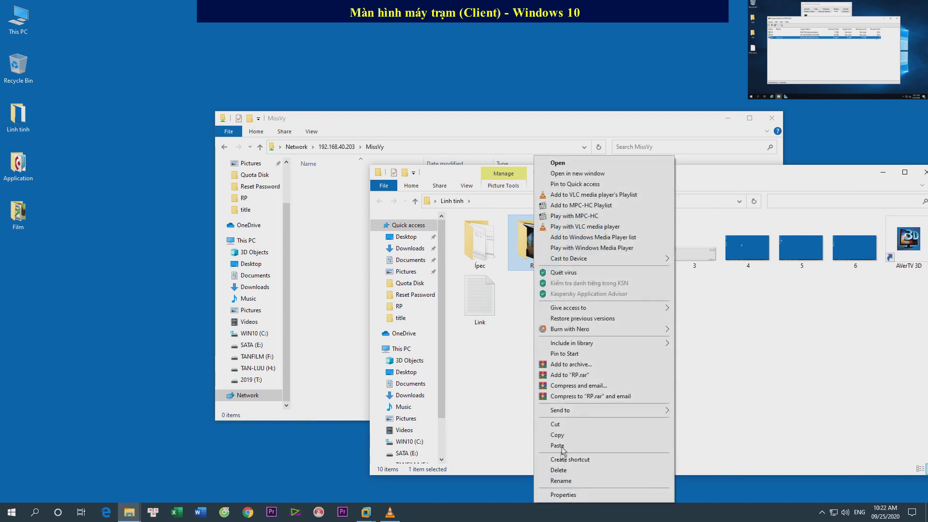
click(551, 436)
right_click(333, 243)
click(357, 310)
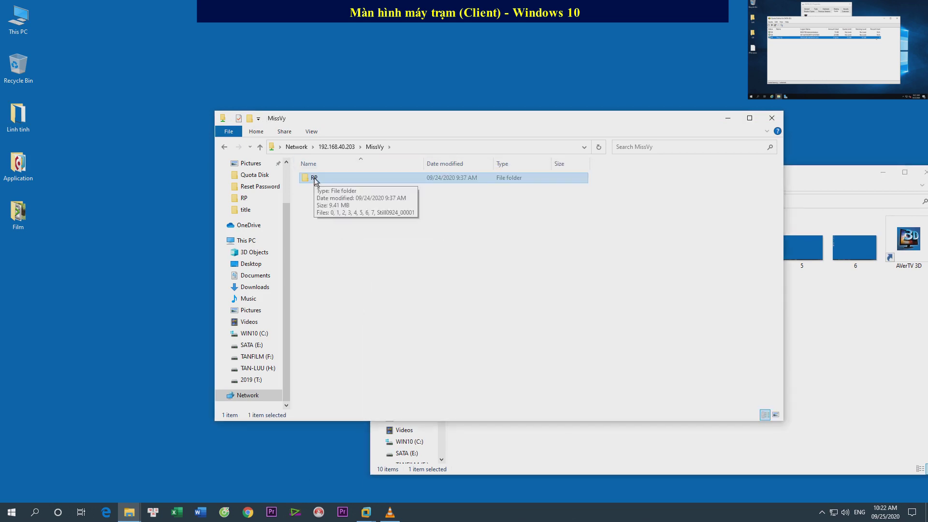
Check the size of the copied RP folder in its properties.
right_click(327, 180)
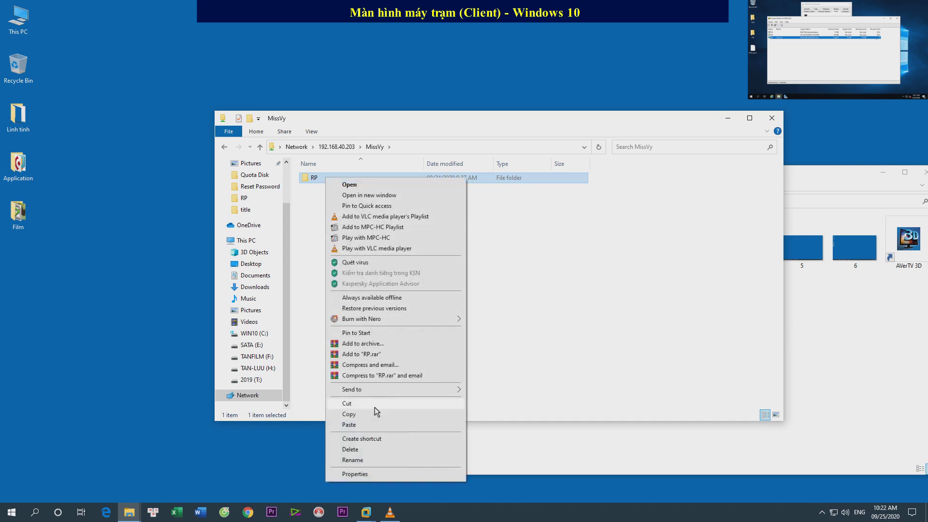
click(367, 480)
drag(375, 266, 430, 272)
click(443, 388)
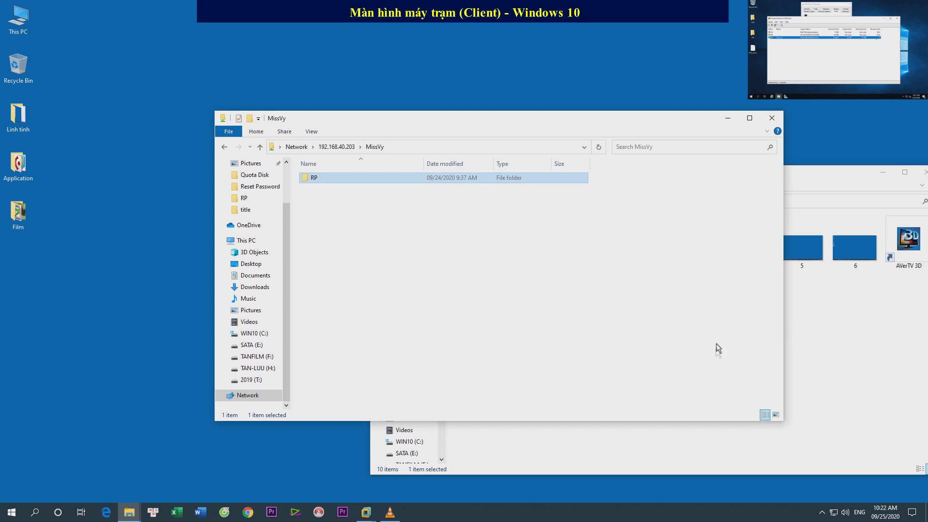
Copy the six images 1 to 6 from the Linh tinh folder into the domain user's shared folder.
click(845, 331)
drag(879, 307, 563, 214)
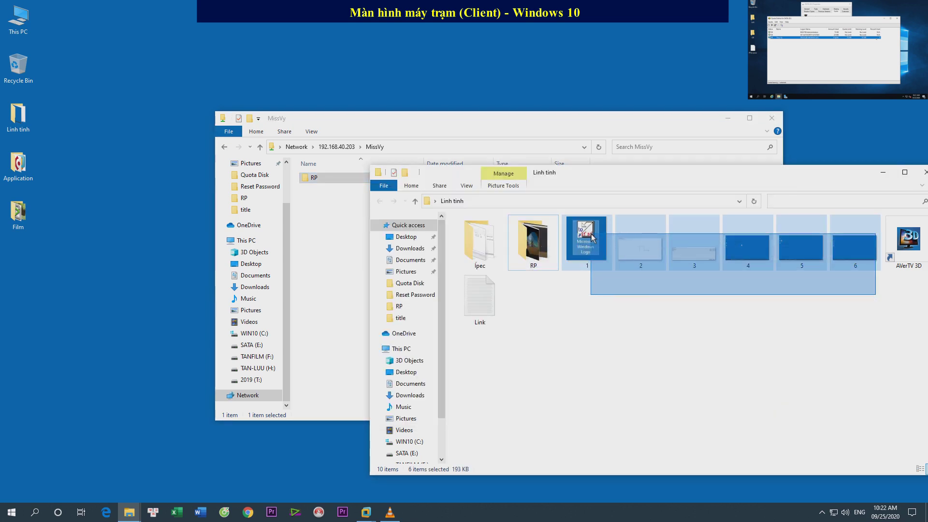
drag(583, 250, 317, 251)
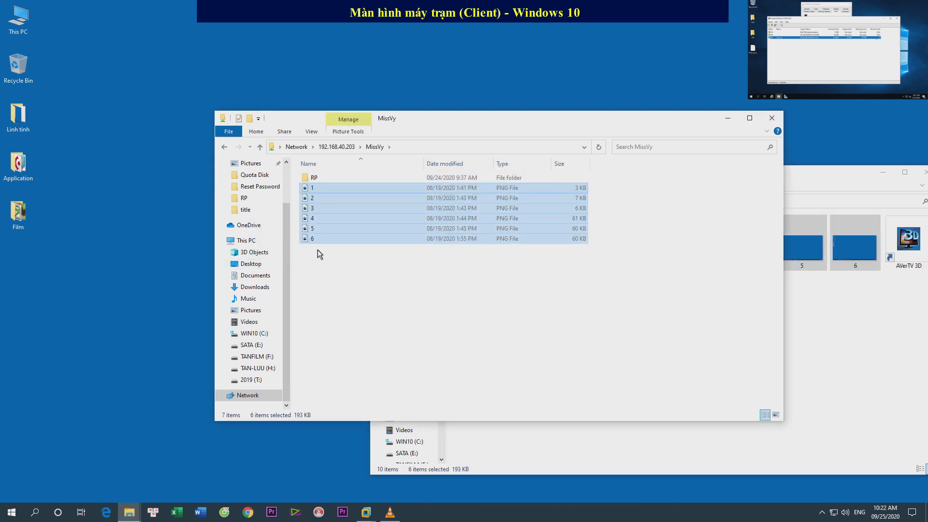
click(349, 271)
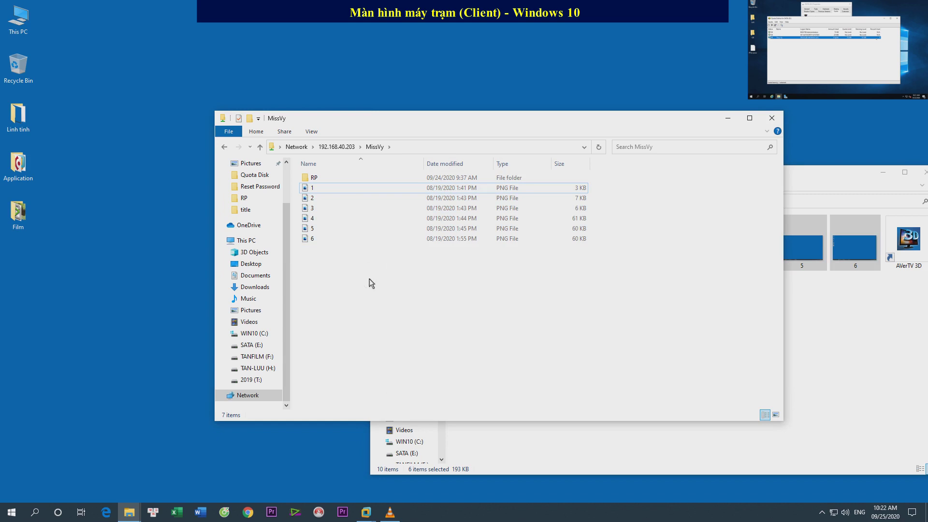
Reopen the domain user's shared folder and check the combined size of all its items in their properties.
click(340, 146)
double_click(330, 164)
drag(343, 265, 303, 173)
right_click(333, 243)
click(373, 498)
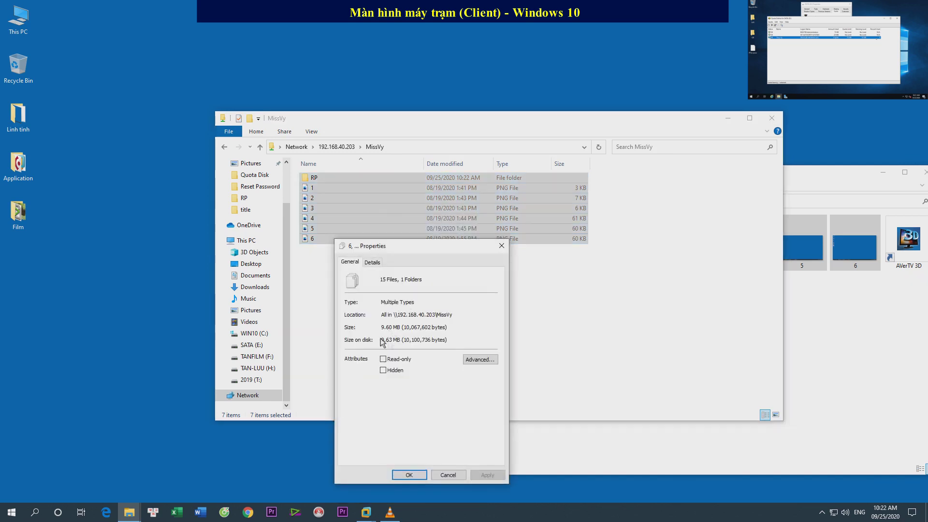
Close the item properties and refresh the DATA (D:) quota entries on the server to check the domain user's usage.
click(446, 477)
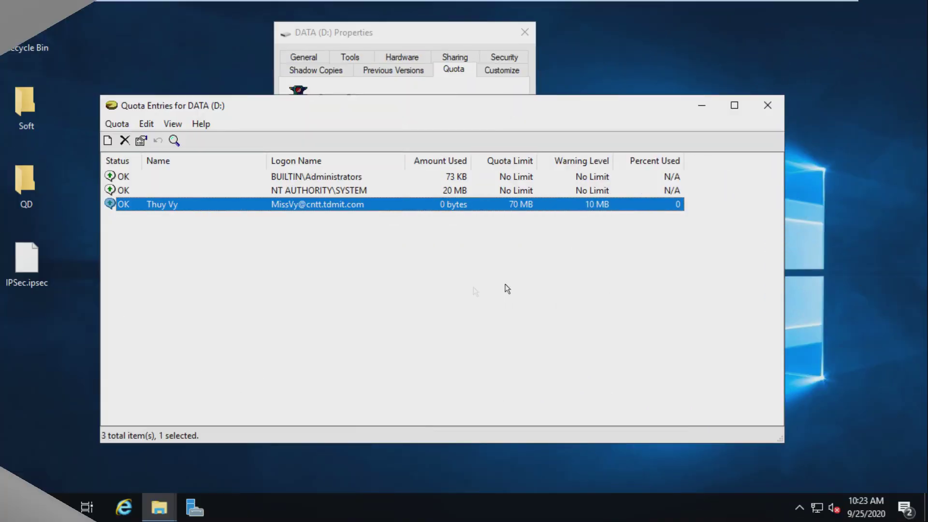
click(117, 124)
mouse_move(167, 126)
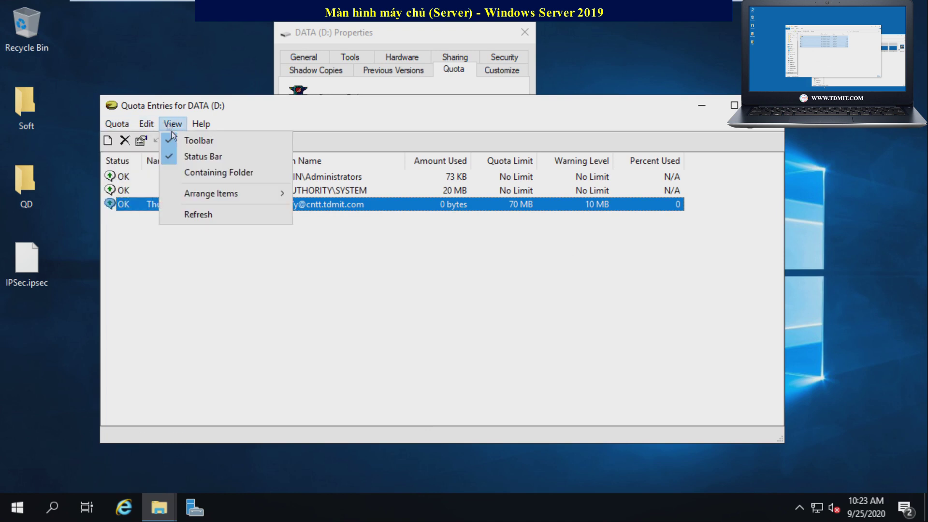
click(204, 216)
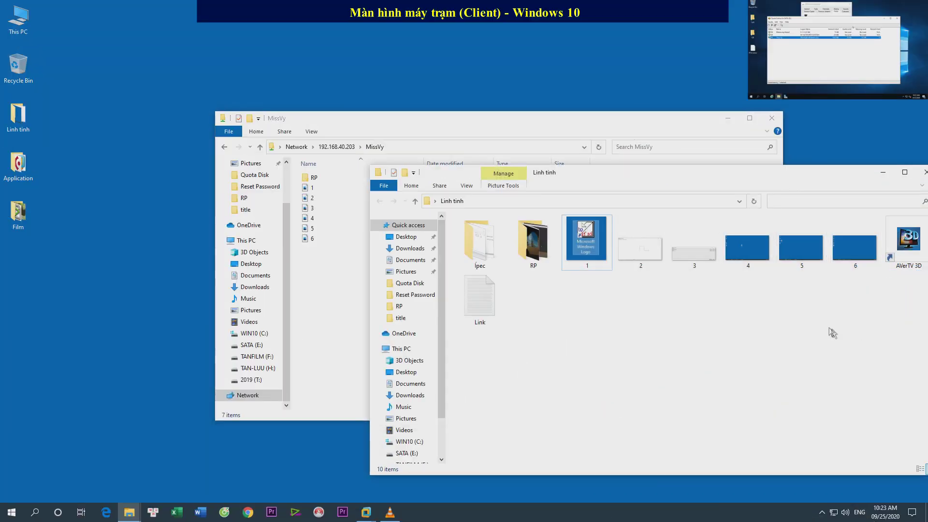
On the client, copy the video Cai kali linux from TD Backup\ISO on drive 2019 (T:) into the domain user's shared folder.
scroll(442, 459, down, 2)
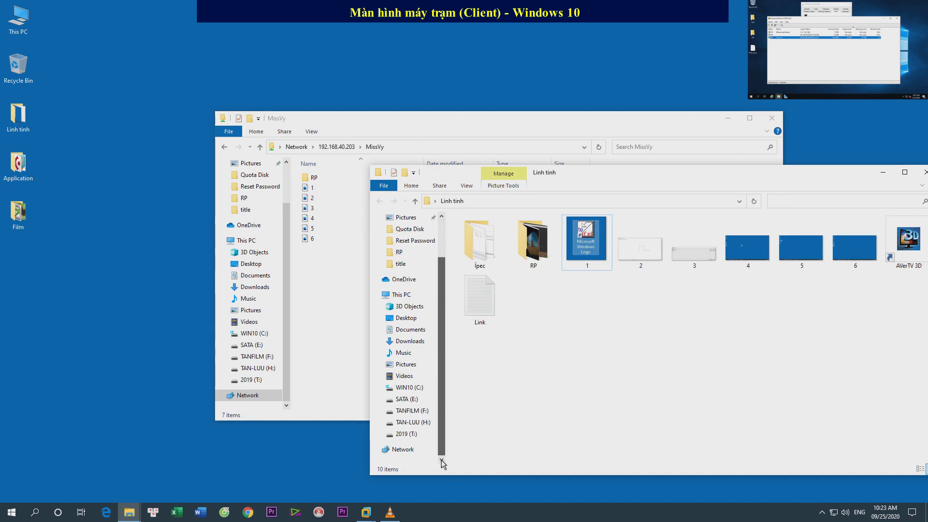
click(406, 433)
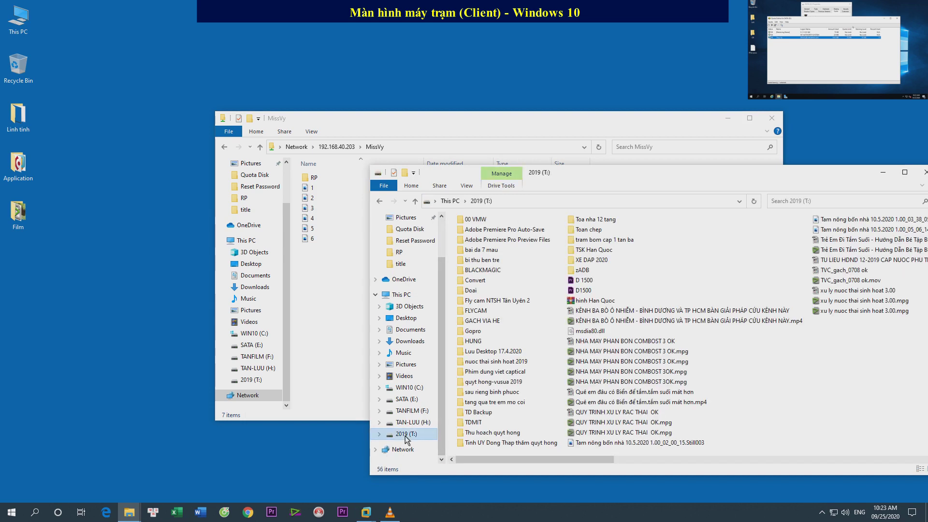
double_click(472, 415)
click(471, 305)
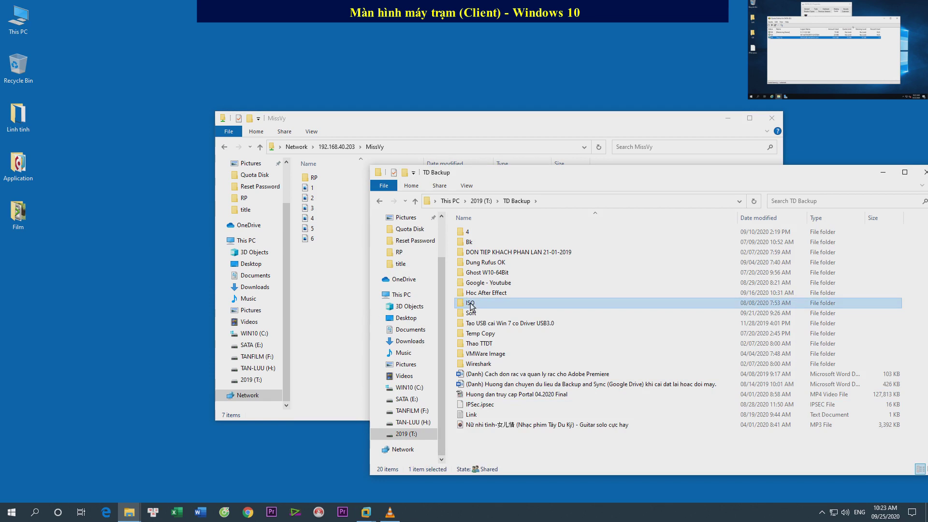
double_click(471, 305)
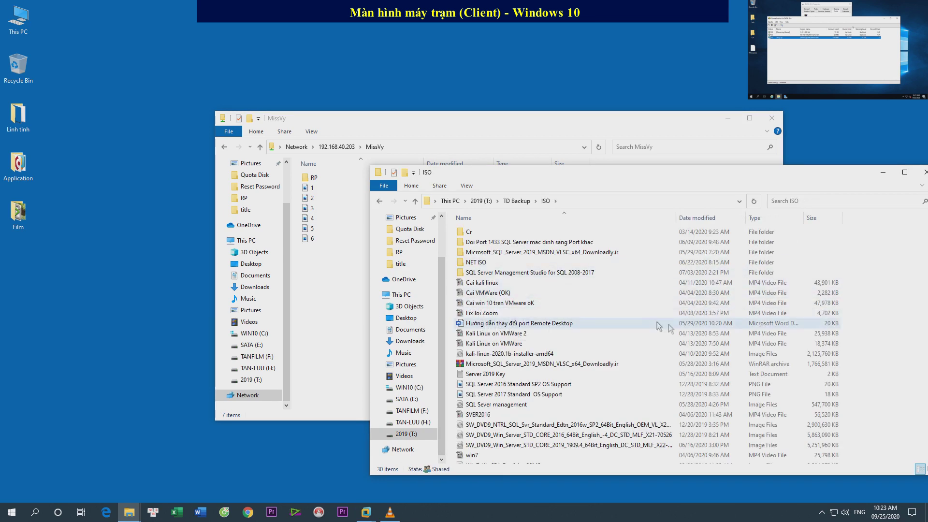
click(477, 284)
drag(476, 284, 331, 280)
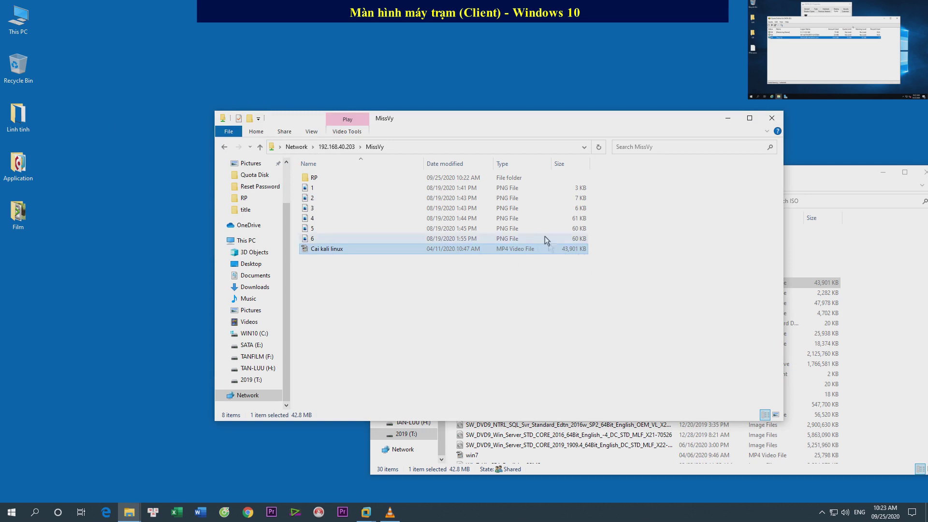
Check the combined size of all items in the shared folder, including the Cai kali linux video.
drag(337, 285, 305, 177)
right_click(331, 252)
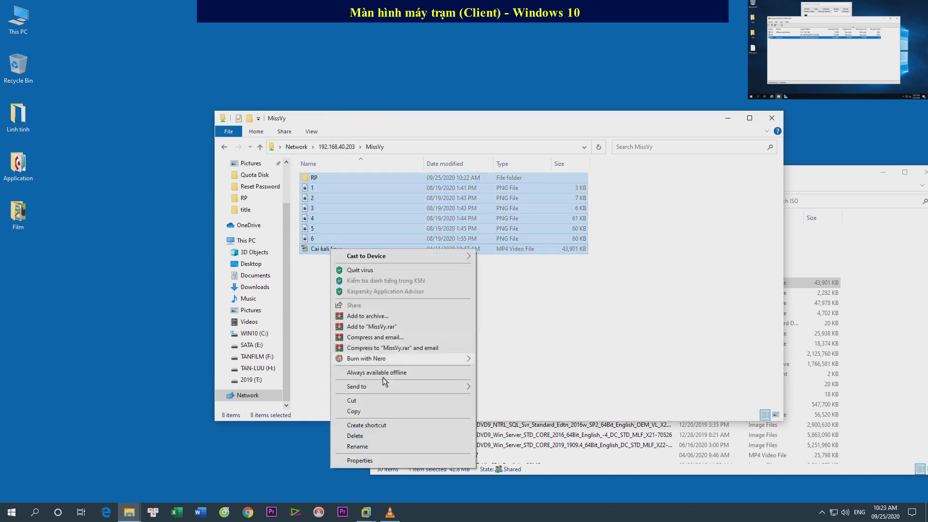
click(373, 463)
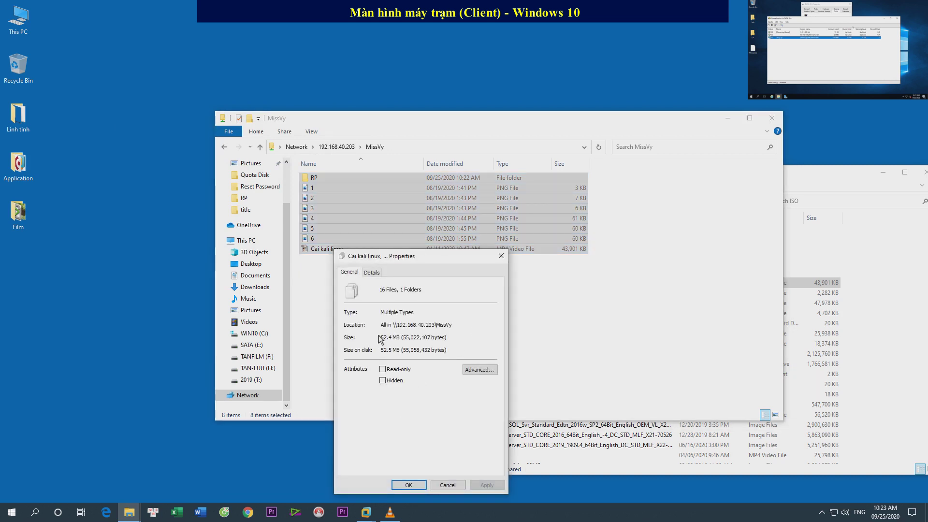
drag(382, 340, 489, 349)
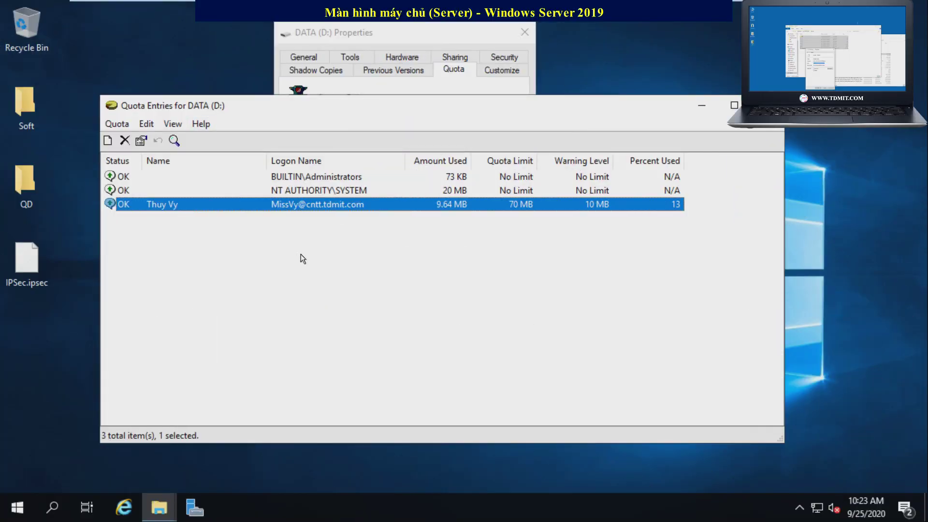
Refresh the quota entries on the server to check the domain user's usage with the first video copied.
click(345, 317)
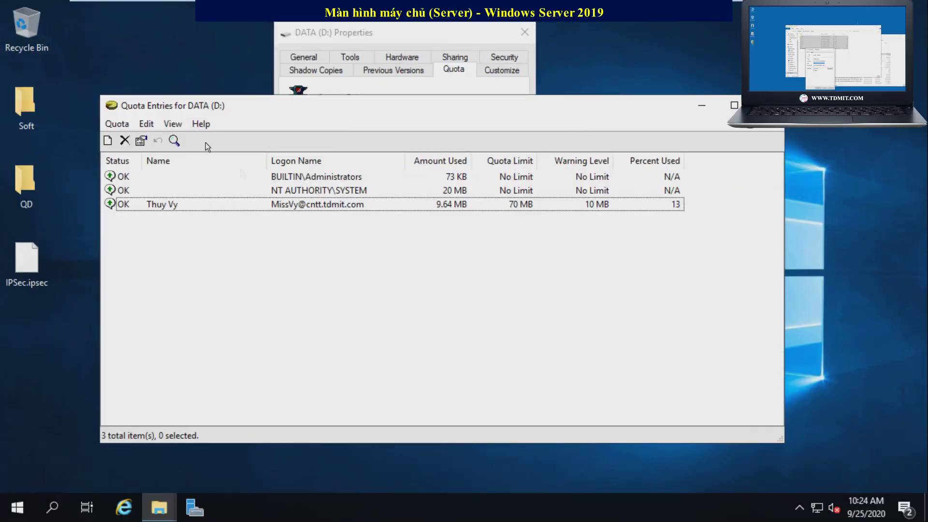
click(173, 125)
click(210, 216)
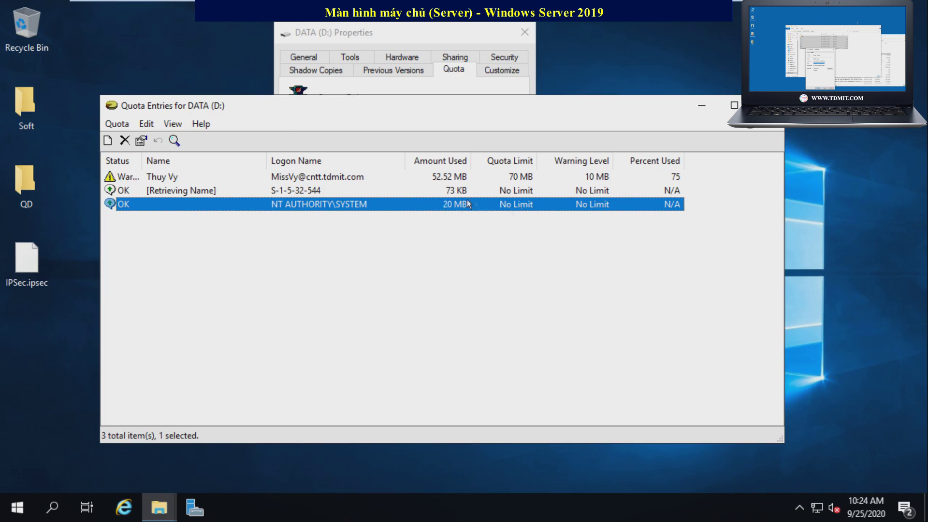
Widen the Status column of the quota entries and review the domain user's quota settings without changing them.
click(228, 177)
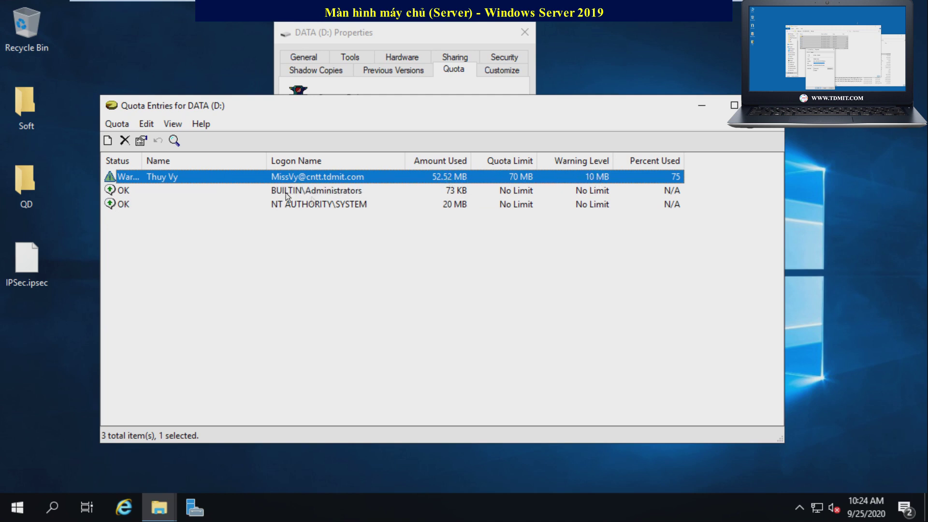
drag(200, 161, 243, 164)
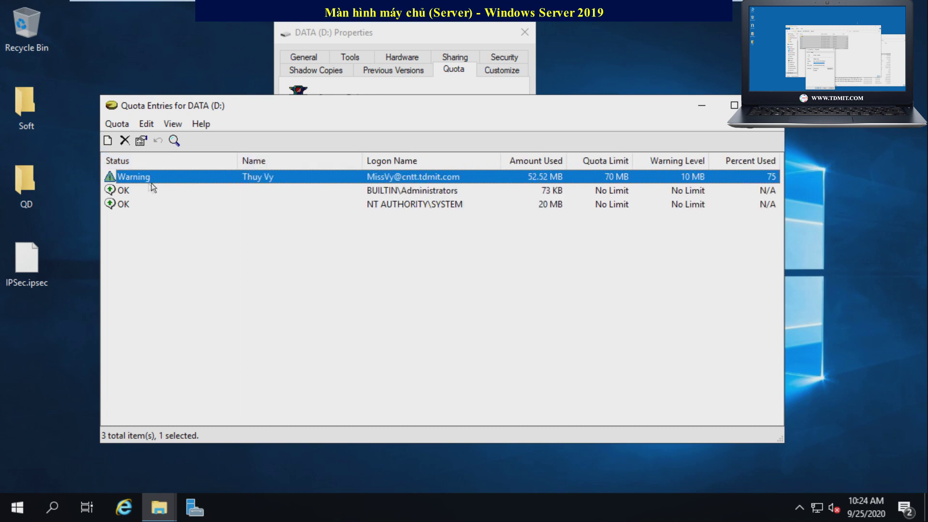
double_click(119, 180)
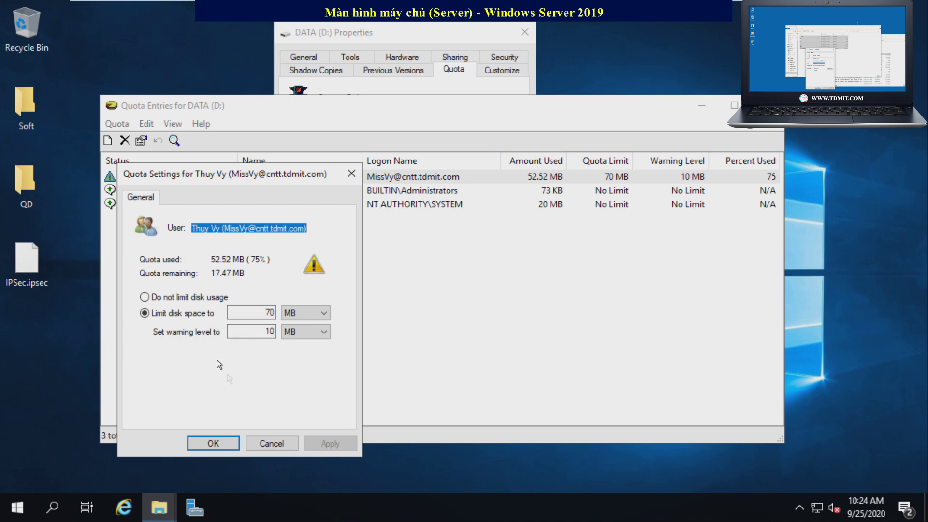
click(279, 443)
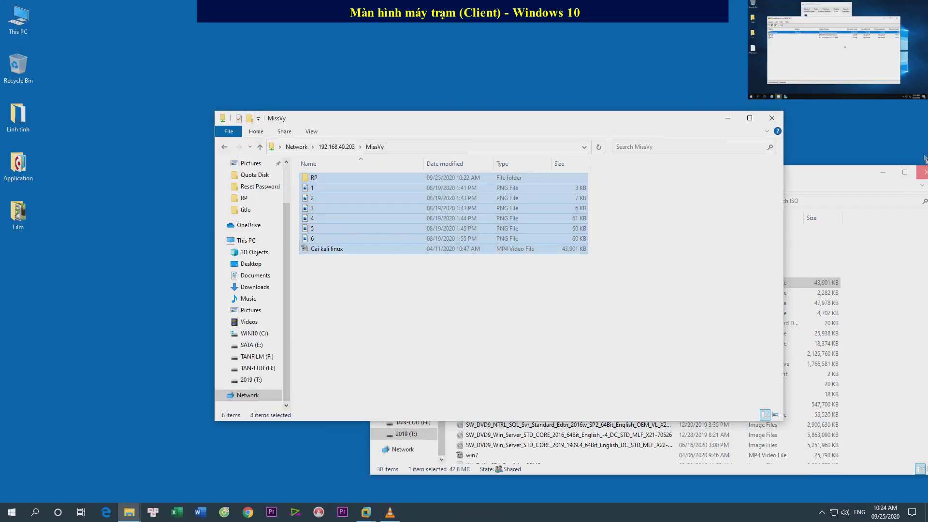
On the client, copy the SVER2016 video from the ISO folder into the domain user's shared folder.
click(831, 172)
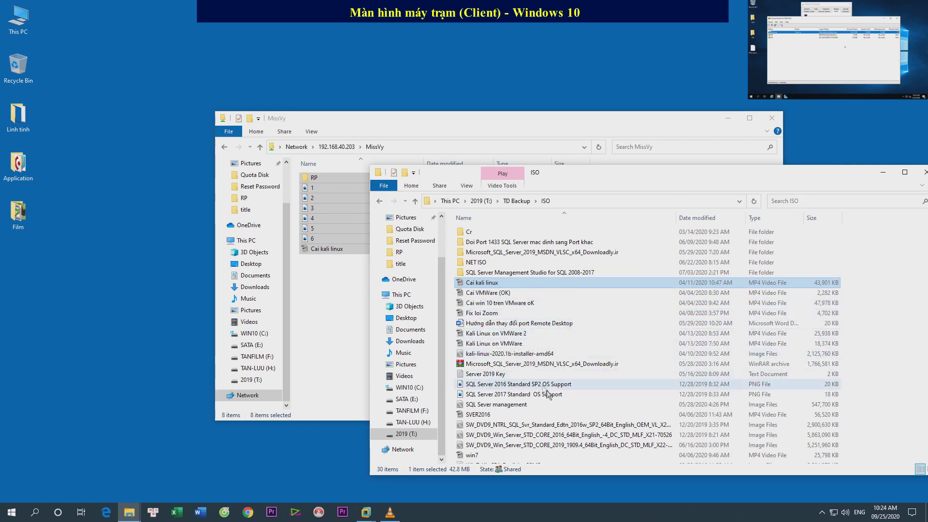
click(481, 416)
drag(481, 418, 332, 321)
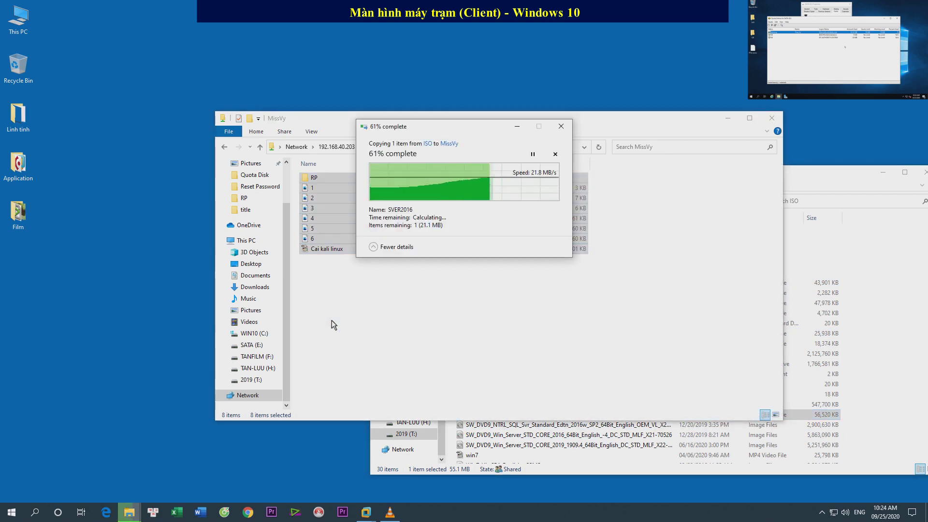
Check the combined size of all items in the shared folder, including the SVER2016 video.
drag(393, 321, 328, 207)
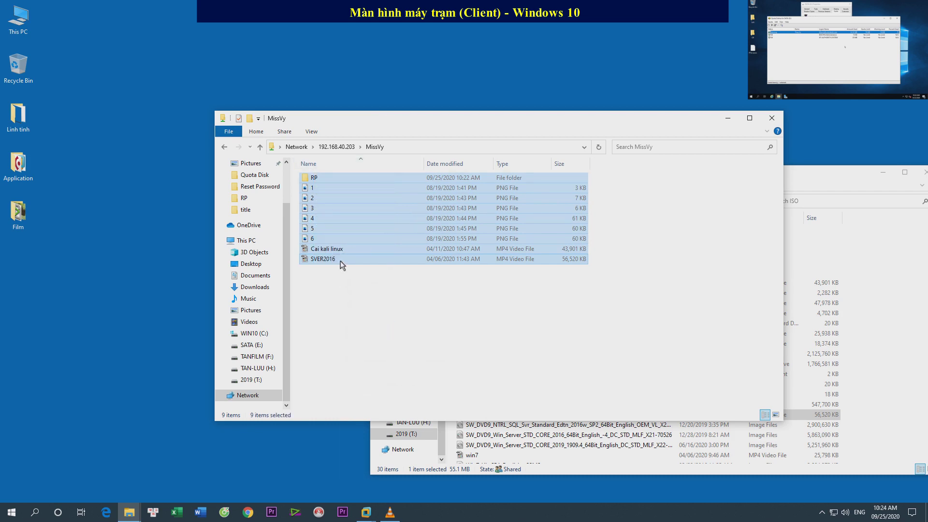
right_click(342, 265)
click(391, 479)
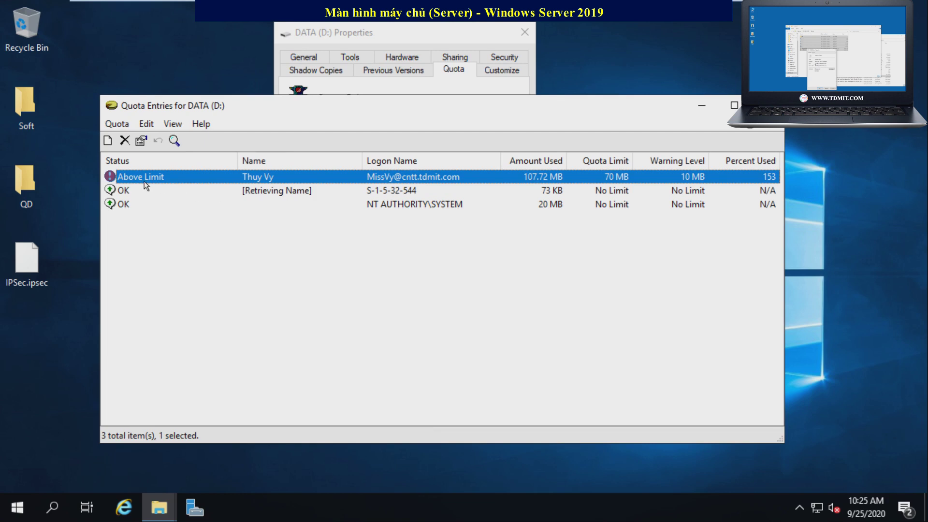
Review the quota settings of the domain user's above-limit entry on the server, then close the quota entries list.
double_click(146, 178)
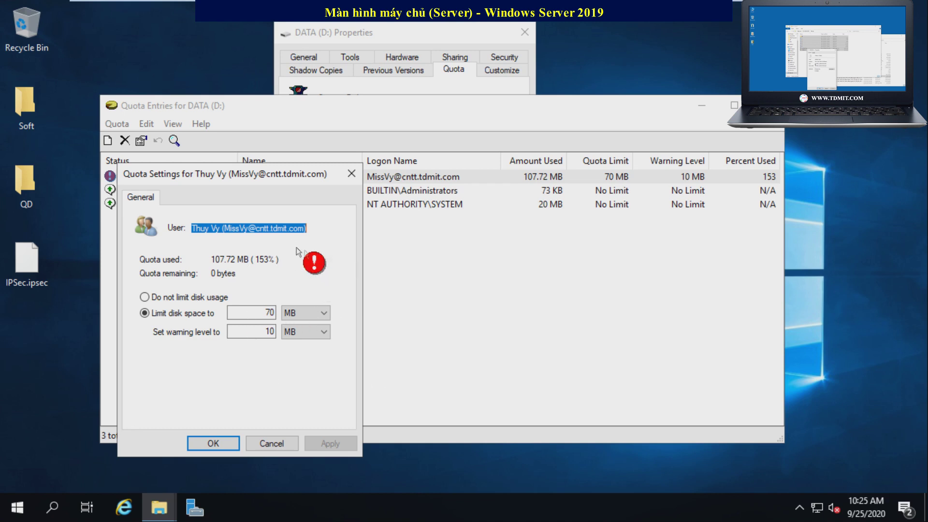
click(213, 443)
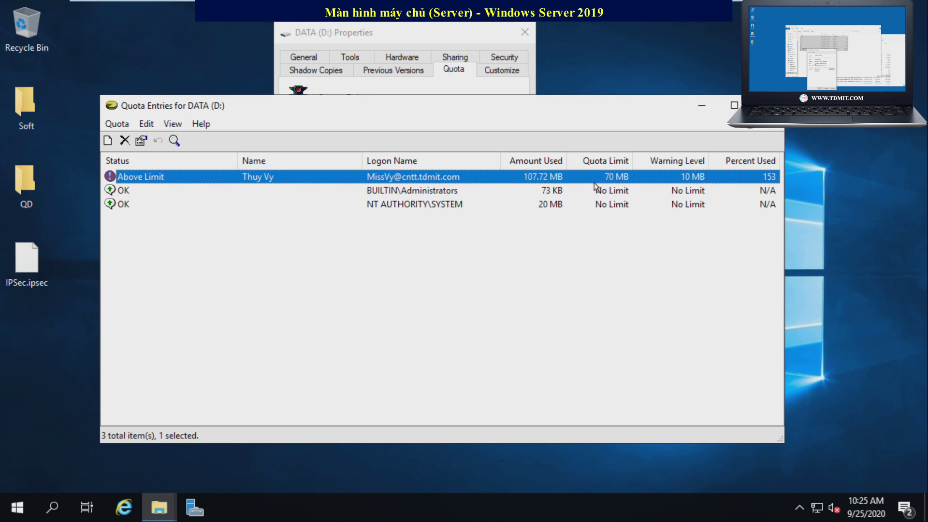
click(767, 105)
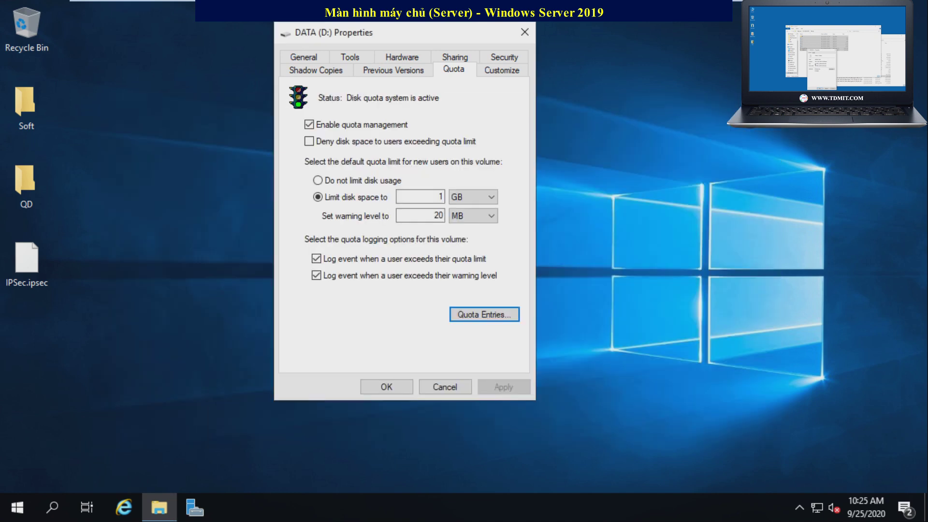
Reopen the quota properties of DATA (D:) and apply the option to deny disk space to users exceeding the quota limit.
click(160, 513)
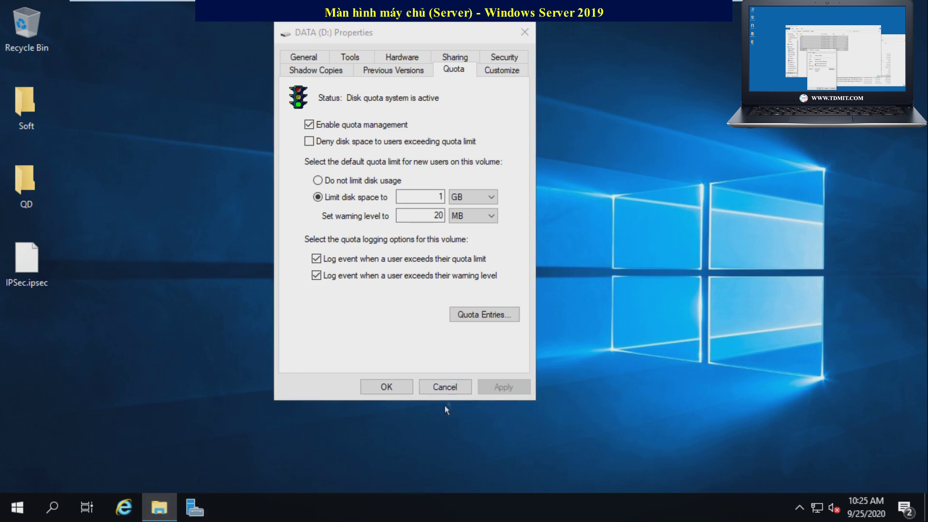
click(445, 387)
click(159, 507)
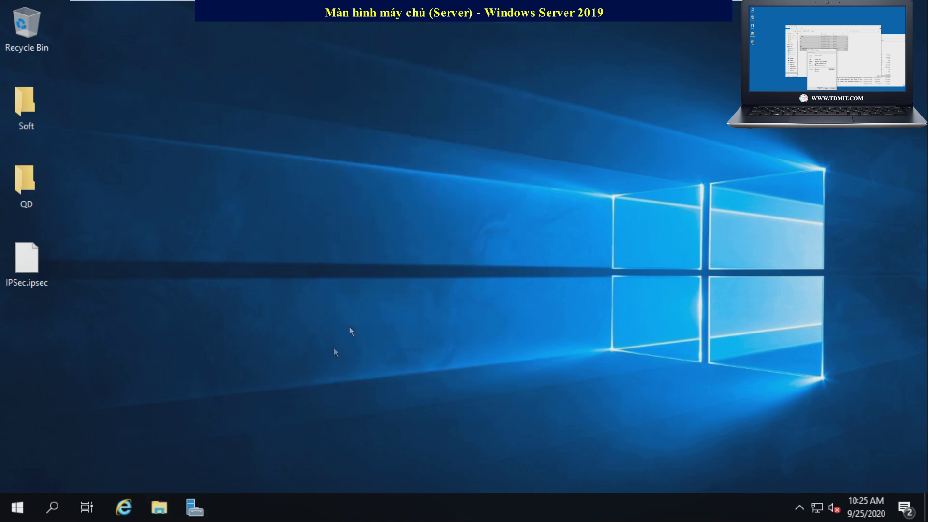
click(251, 390)
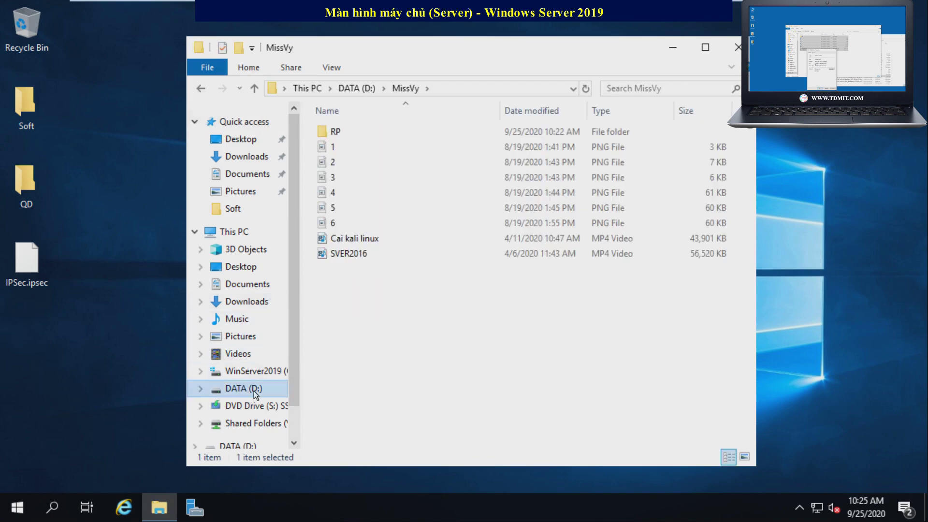
right_click(254, 391)
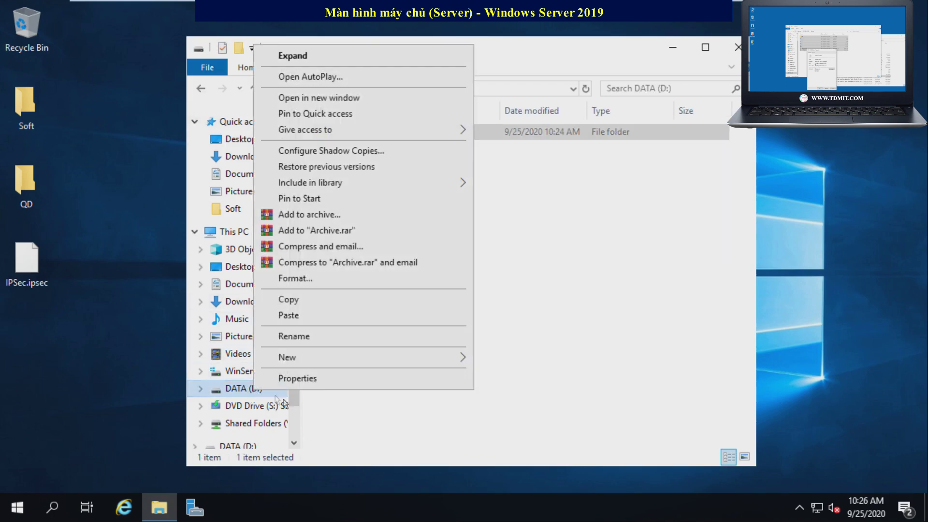
click(325, 380)
click(512, 141)
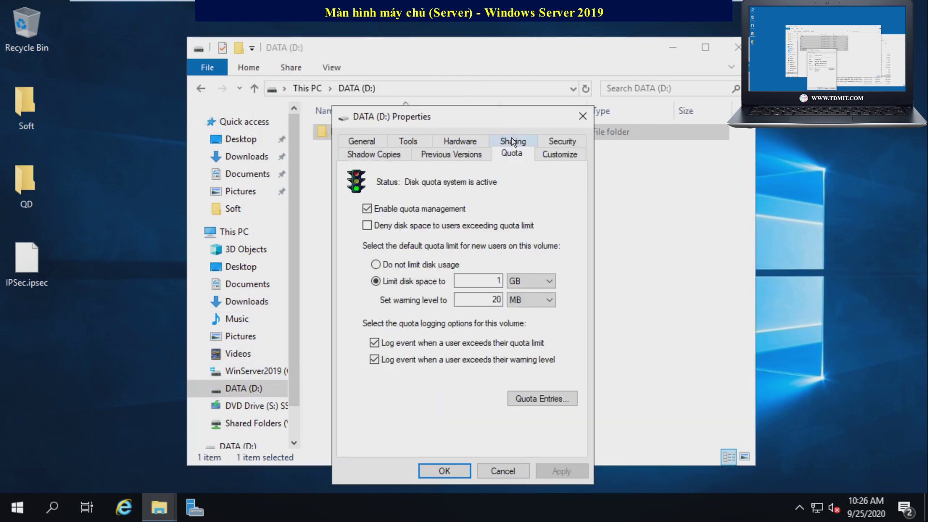
click(368, 226)
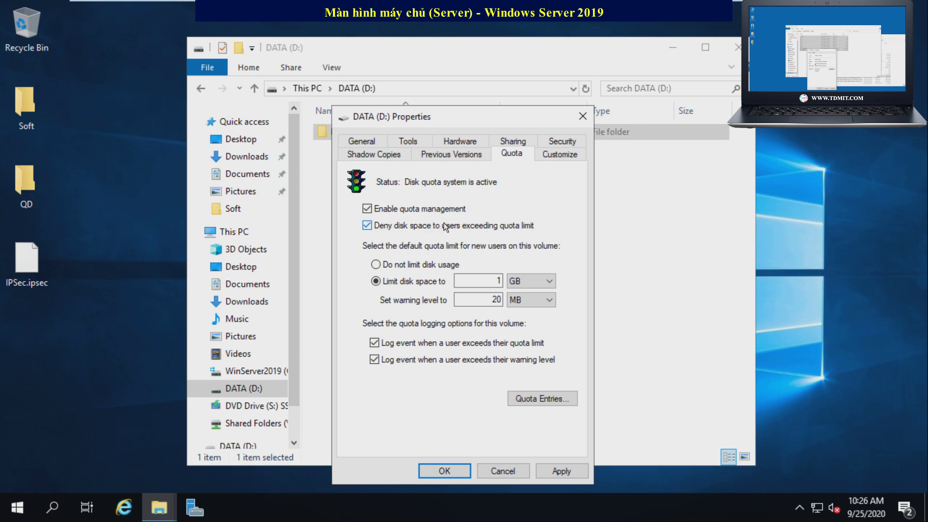
click(559, 471)
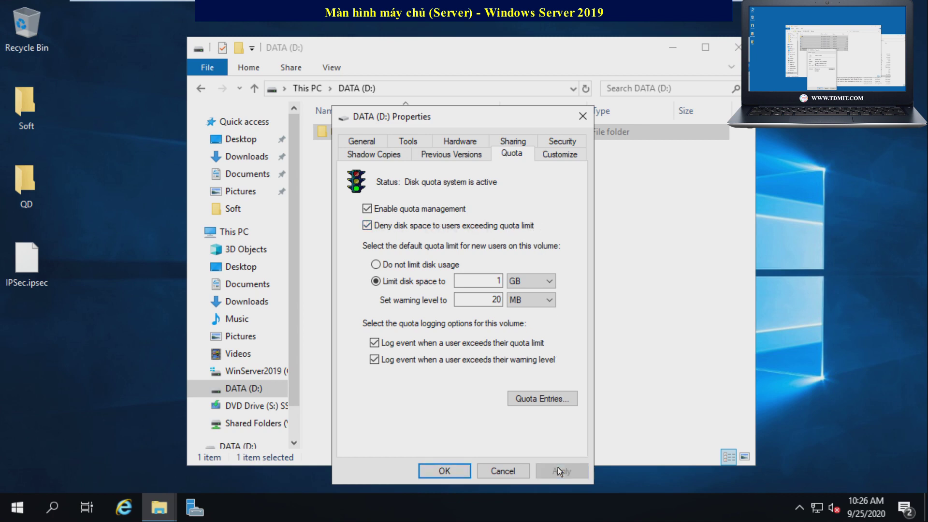
click(444, 471)
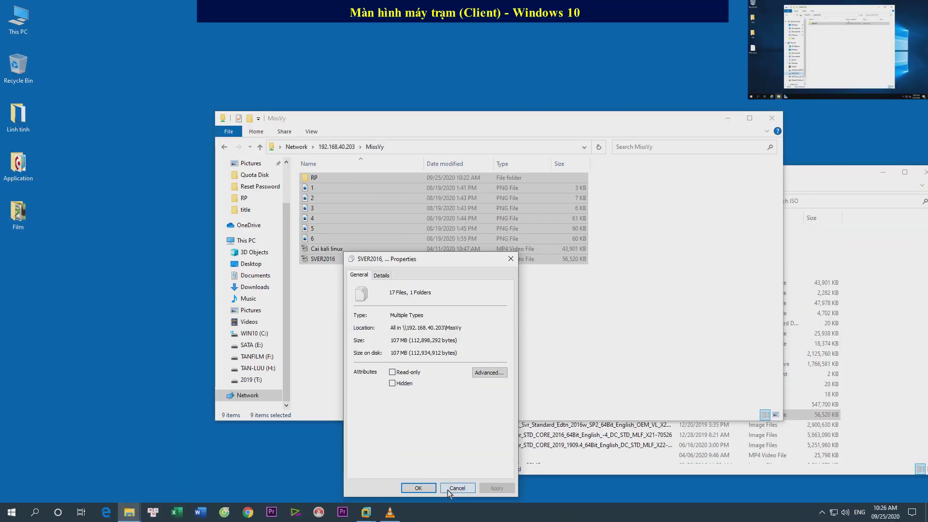
Close the size properties on the client and try to copy the Cai win 10 tren VMware oK video into the domain user's shared folder.
click(449, 491)
click(669, 236)
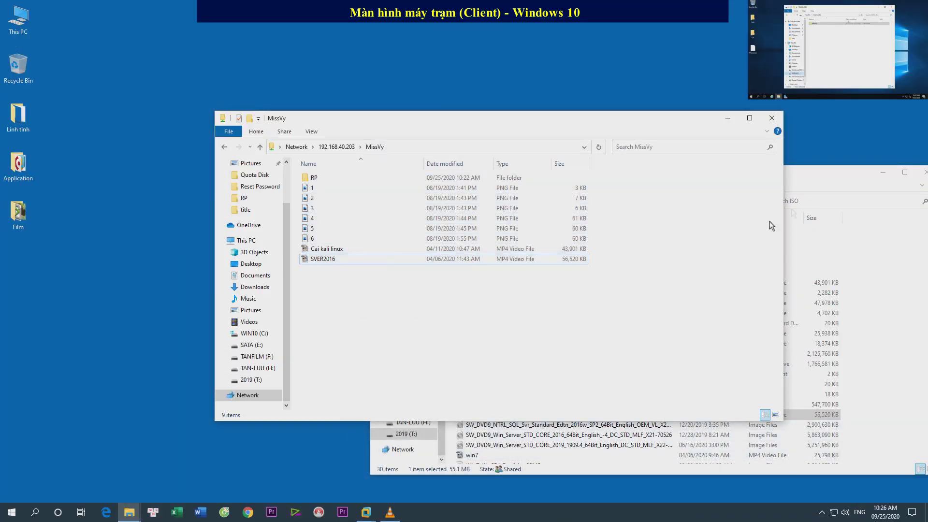
click(817, 182)
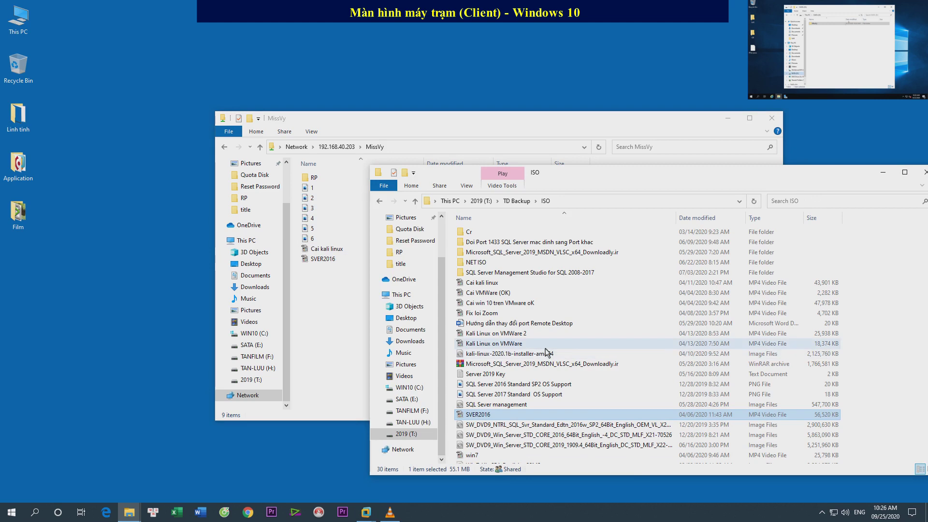
click(492, 294)
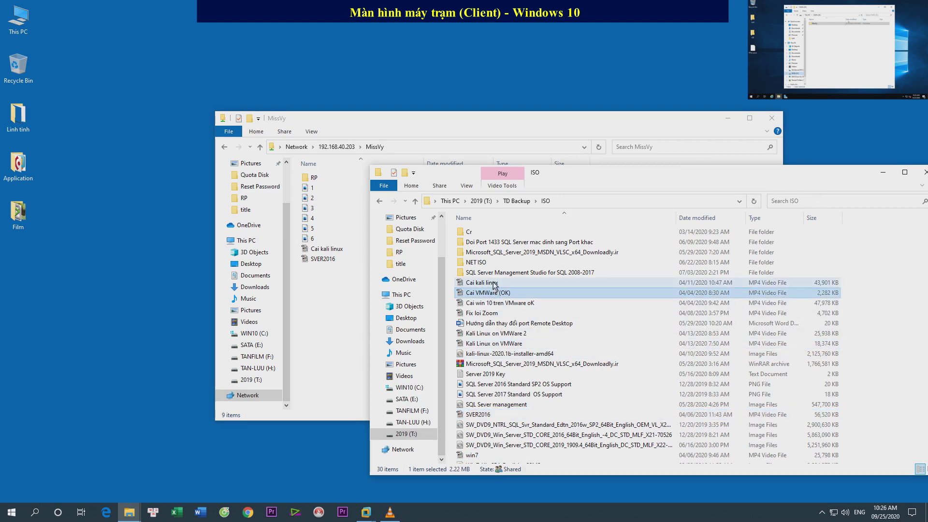
drag(497, 305, 322, 328)
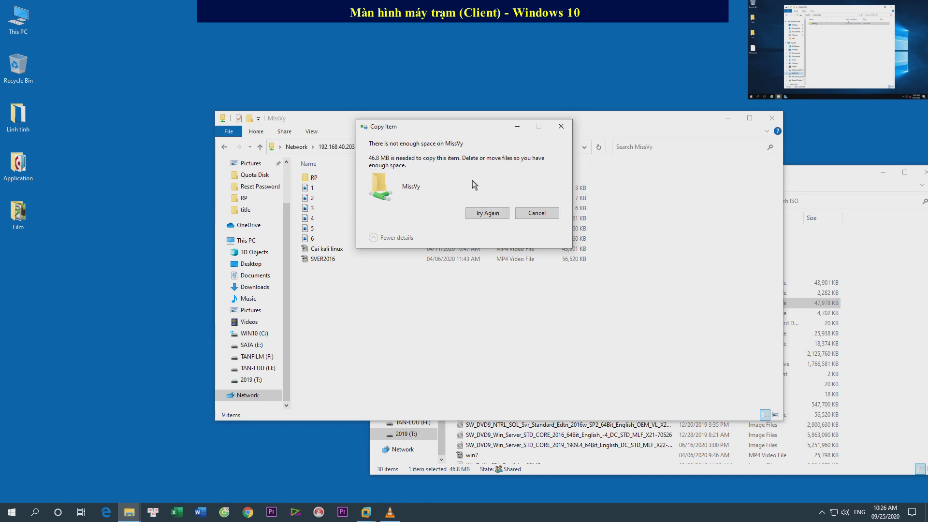
click(551, 217)
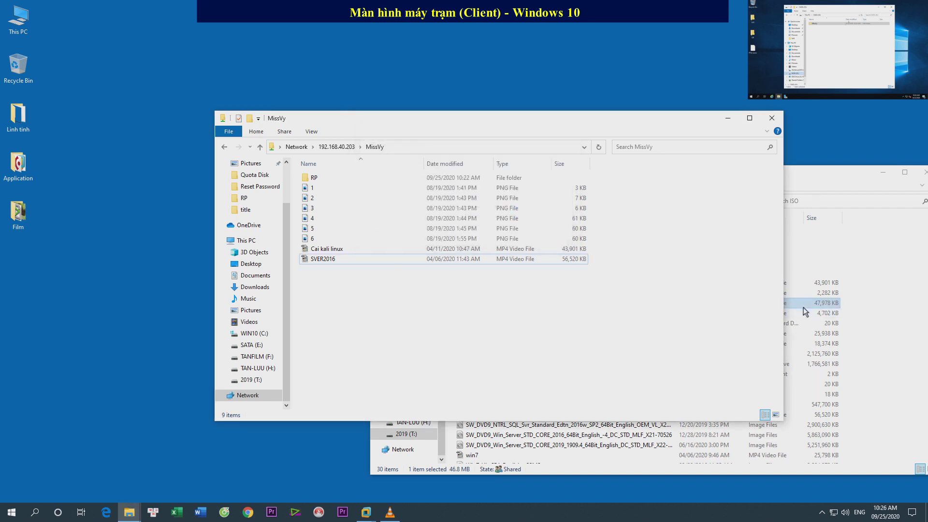
Try to copy the smaller Cai VMWare (OK) video from the ISO folder into the domain user's shared folder.
click(804, 306)
click(509, 296)
drag(509, 296, 324, 299)
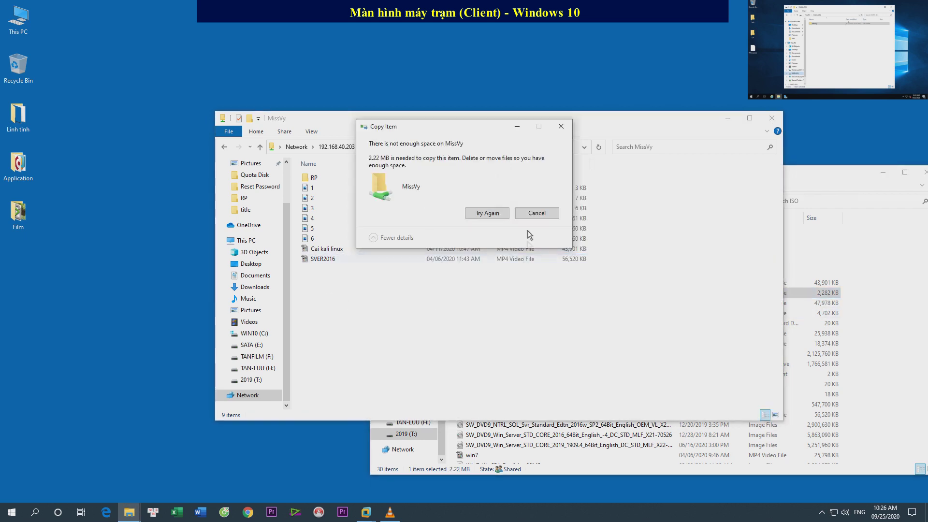
click(550, 218)
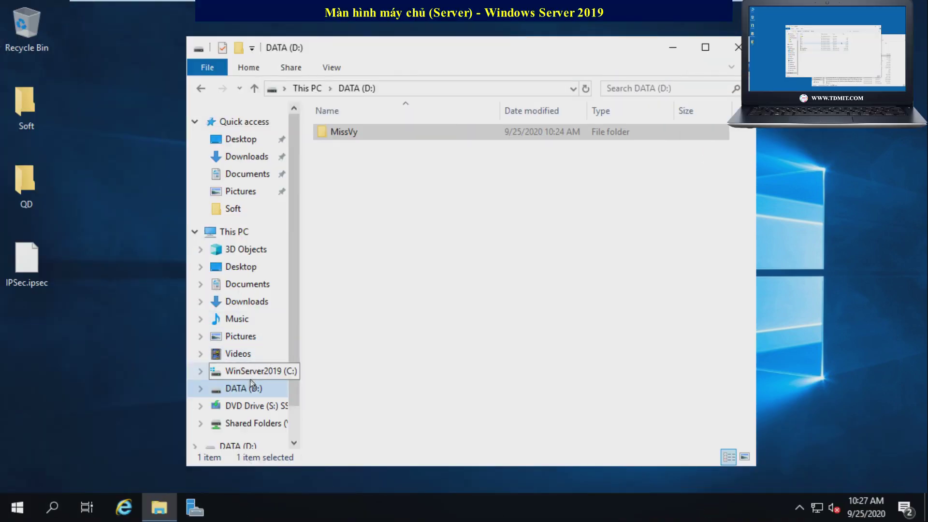
On the server, turn off denying disk space to users exceeding the quota limit on DATA (D:) and apply the change.
right_click(247, 388)
click(291, 370)
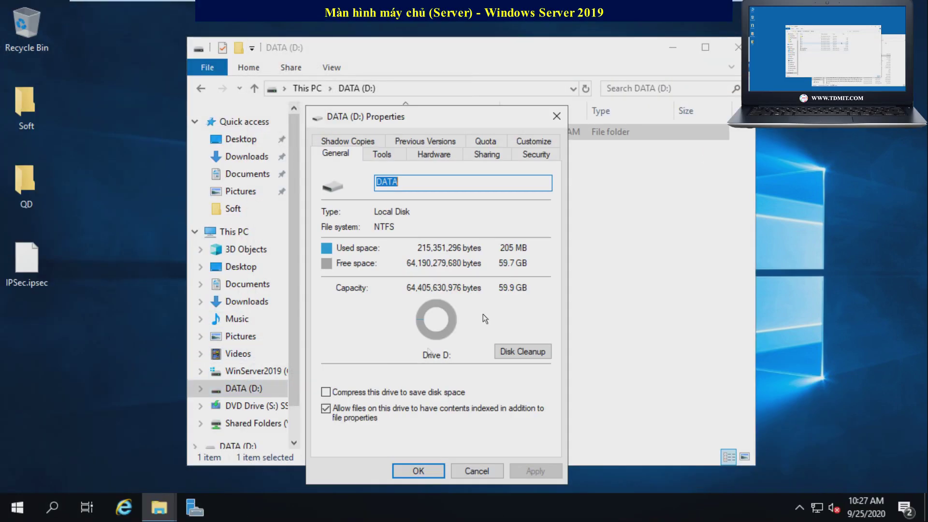
click(485, 142)
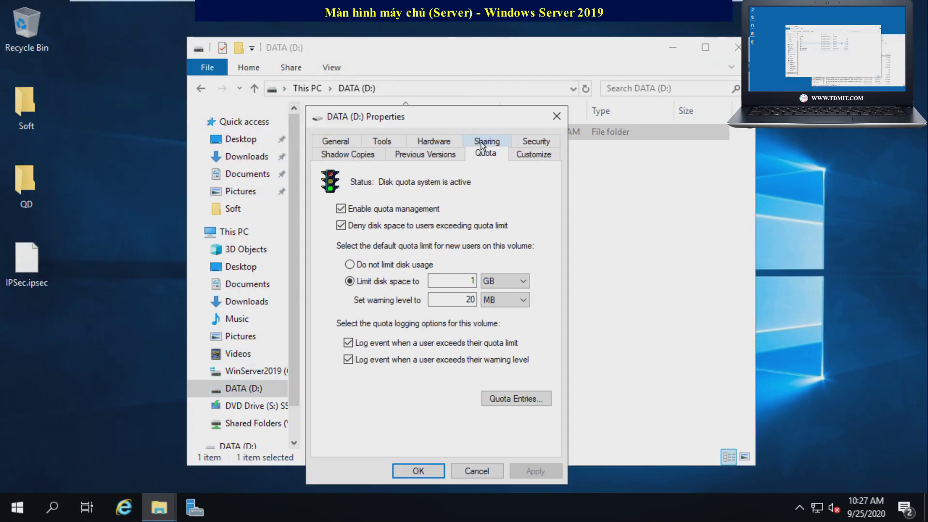
click(347, 227)
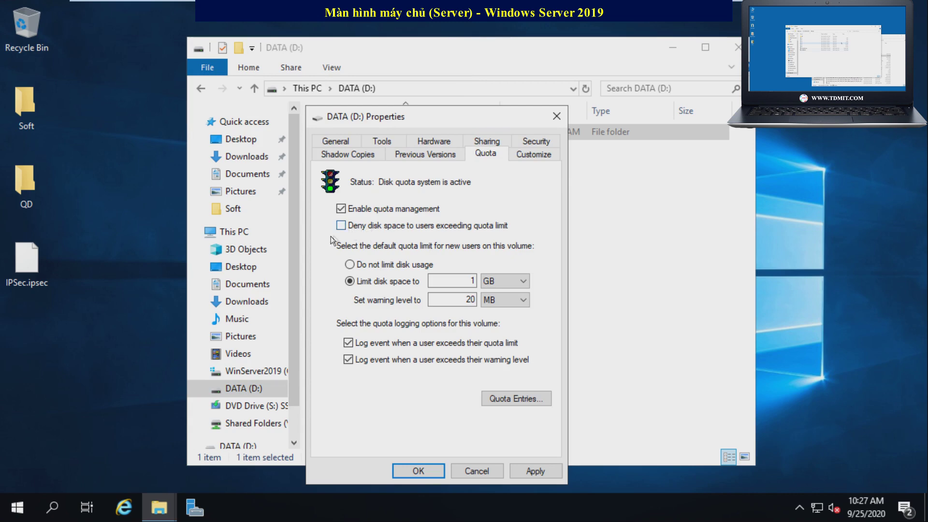
click(533, 472)
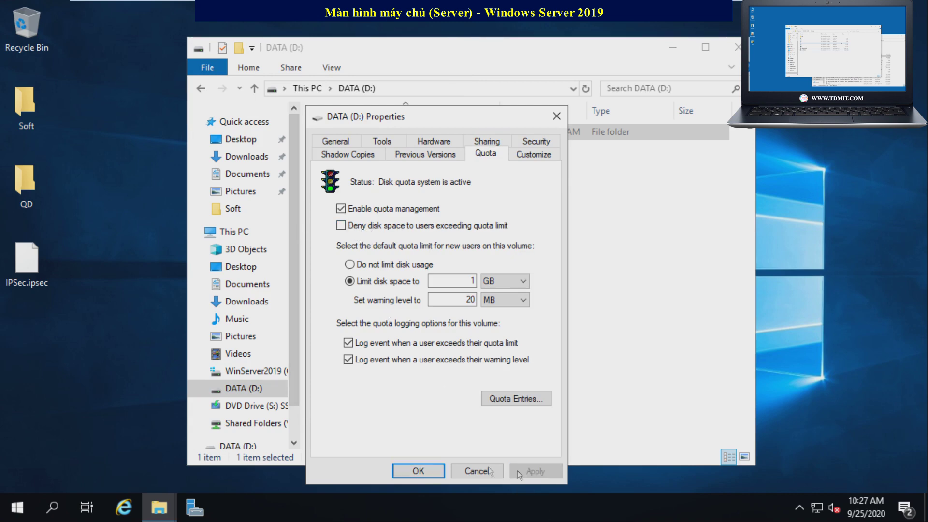
click(417, 471)
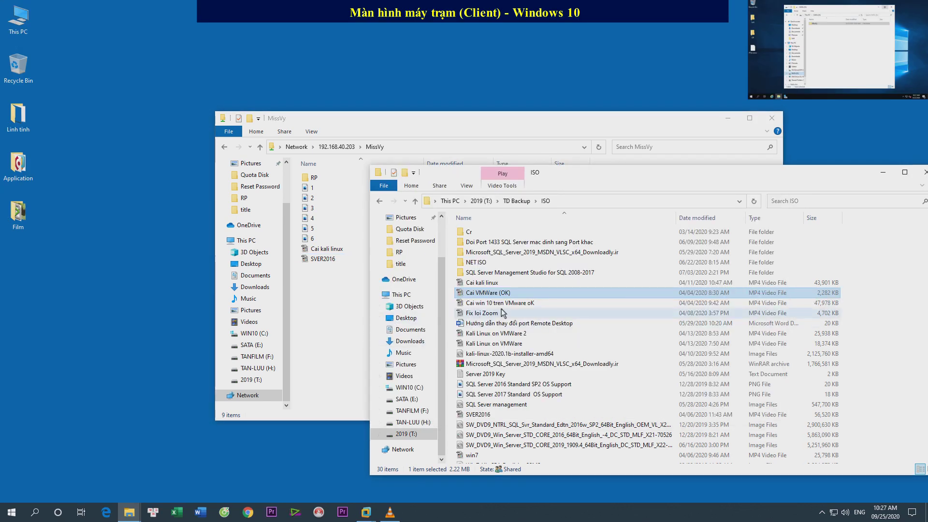
On the client, copy the Cai VMWare (OK) and Cai win 10 tren VMware oK videos into the domain user's shared folder.
drag(487, 296, 325, 306)
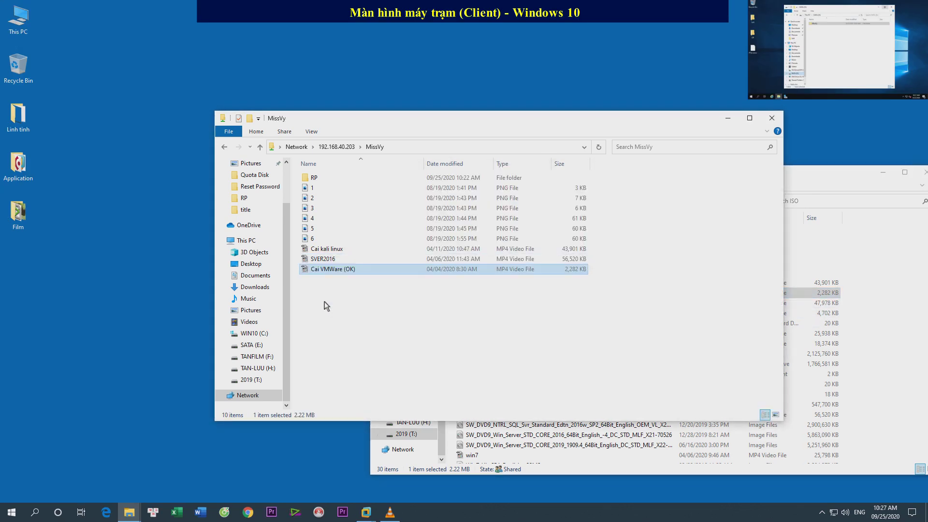
click(817, 303)
drag(489, 305, 328, 307)
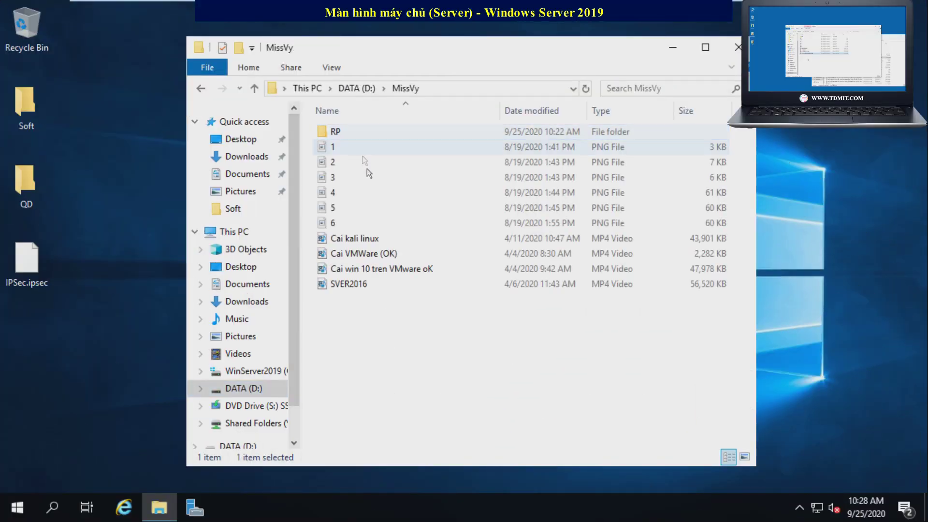
On the server, delete all items in the domain user's shared folder on DATA (D:).
drag(432, 372, 348, 125)
key(Delete)
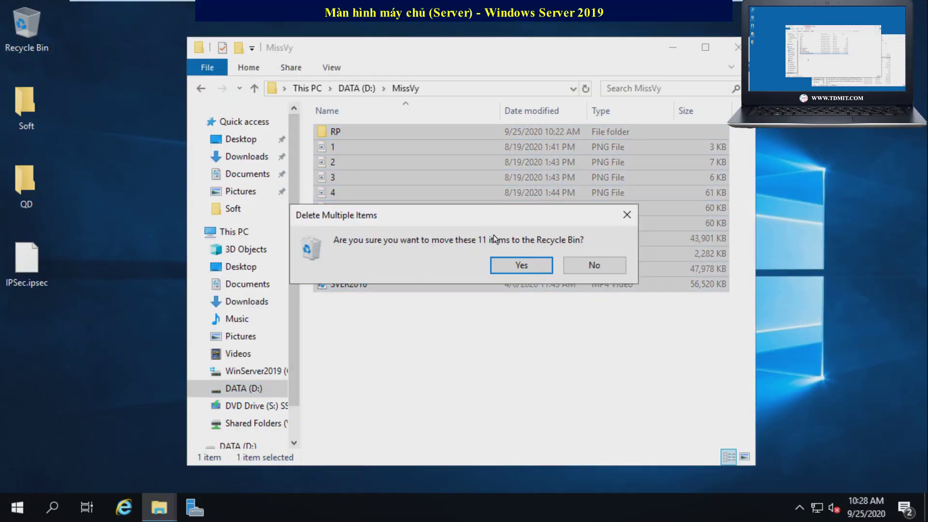
click(535, 269)
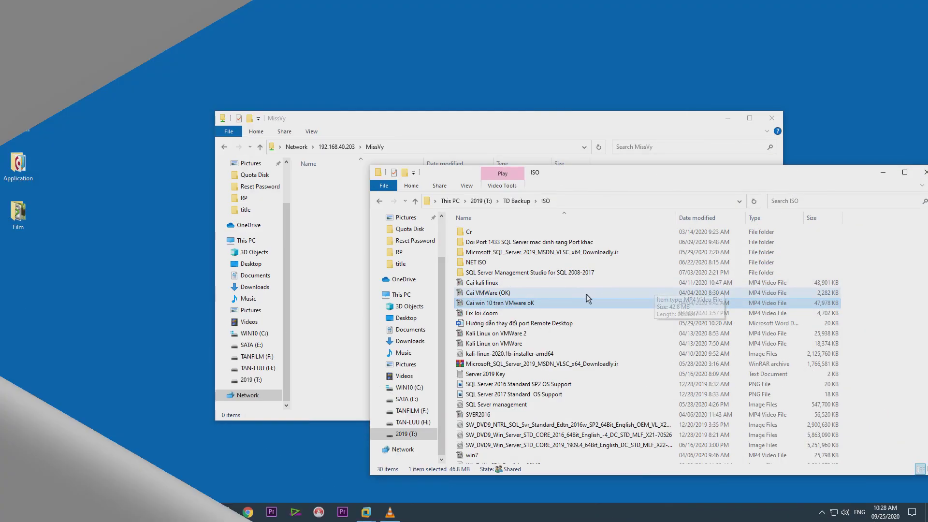
On the client, try to copy the kali-linux-2020.1b-installer-amd64 image into the emptied shared folder.
drag(548, 354, 321, 239)
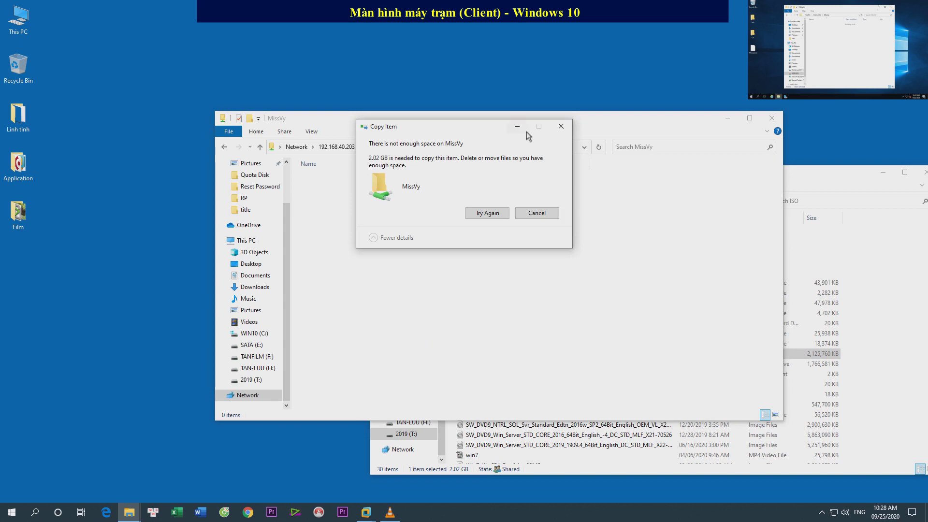
click(523, 209)
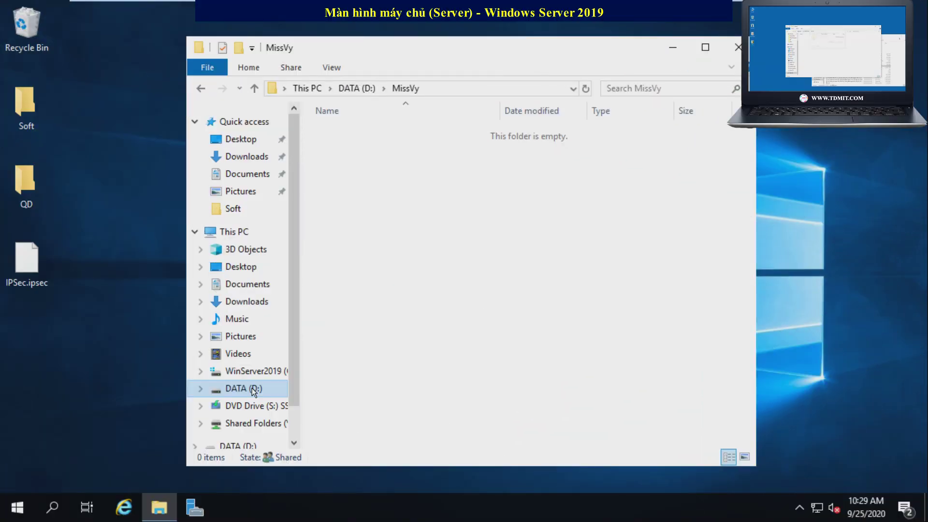
Refresh the quota entries of DATA (D:) on the server and review the domain user's quota settings without changing them.
right_click(252, 390)
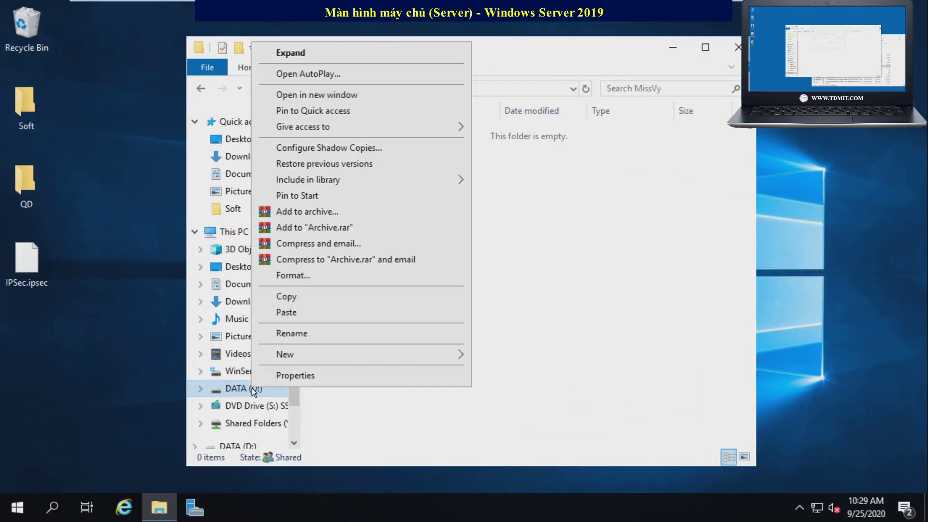
click(302, 376)
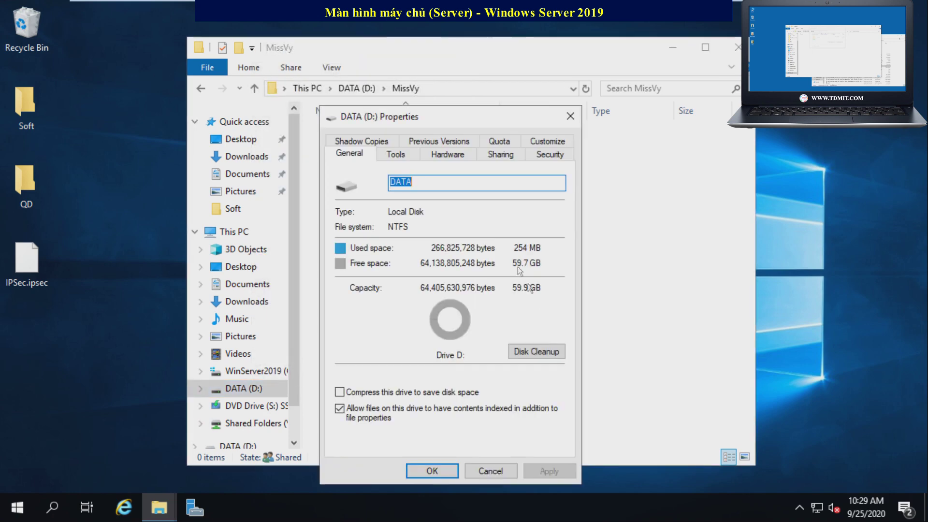
click(489, 141)
click(538, 401)
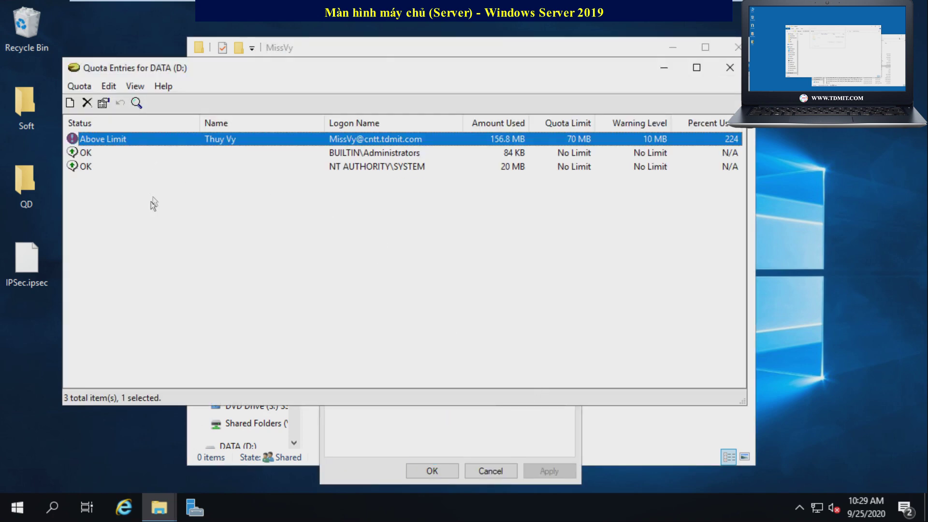
click(141, 86)
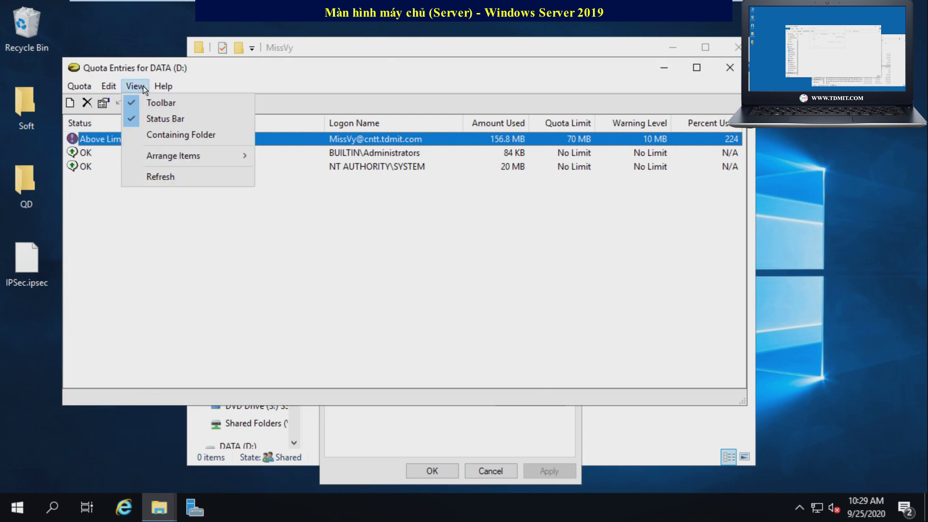
click(176, 177)
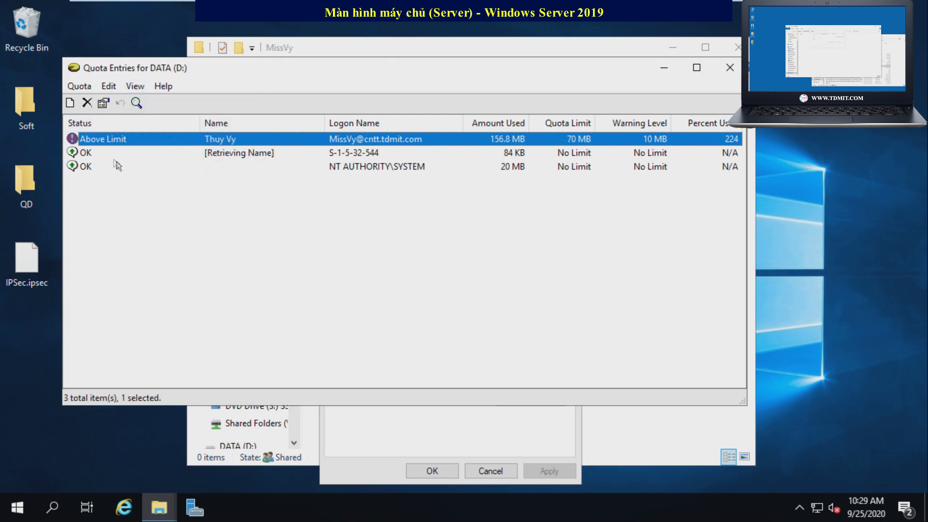
click(207, 187)
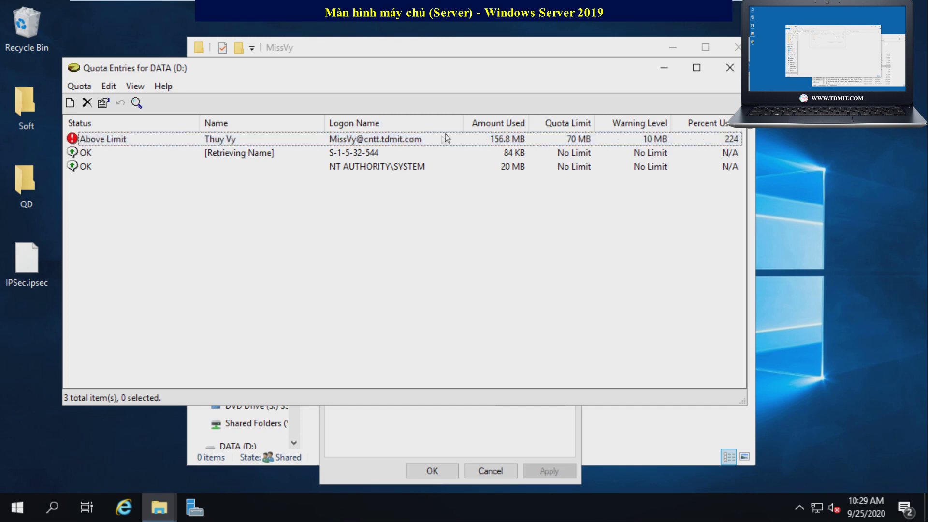
double_click(557, 137)
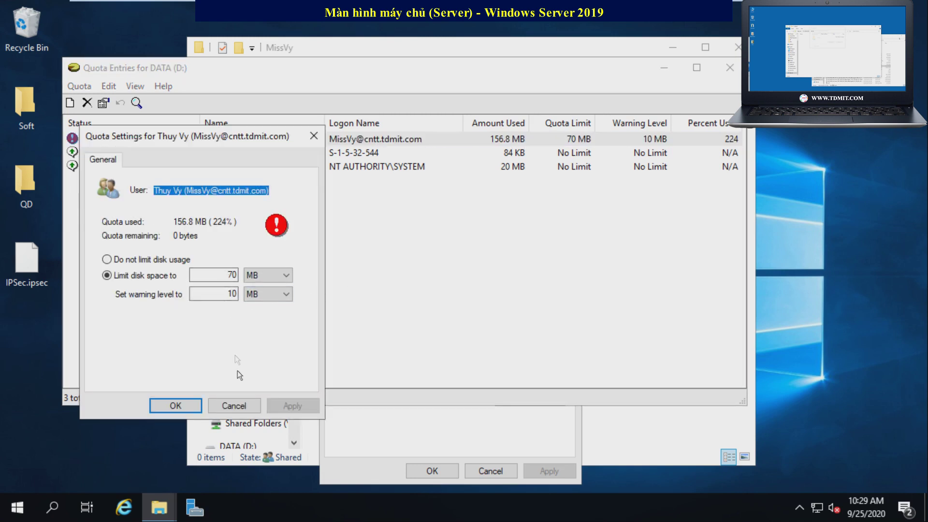
click(231, 405)
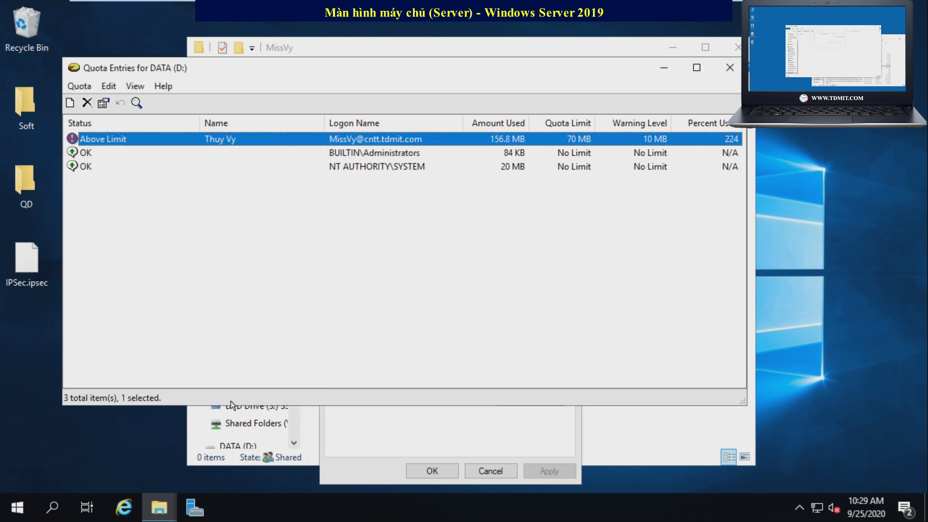
Empty the server's Recycle Bin to permanently remove the deleted items.
right_click(28, 19)
click(67, 43)
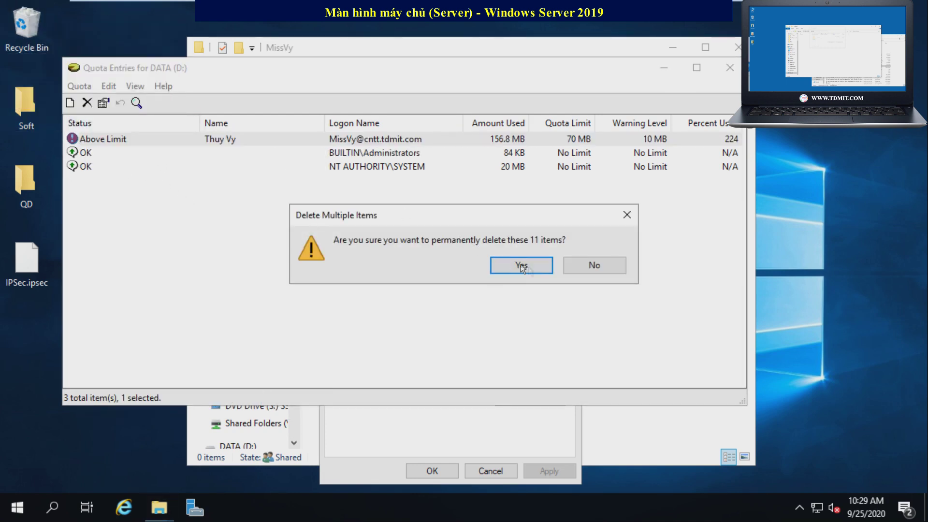
click(531, 268)
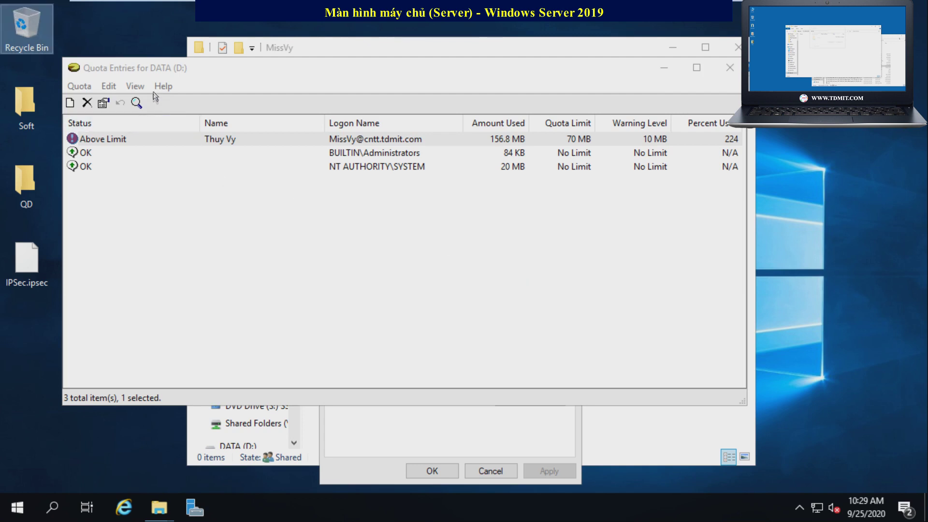
Refresh the quota entries list again and check the domain user's entry.
click(135, 86)
click(160, 177)
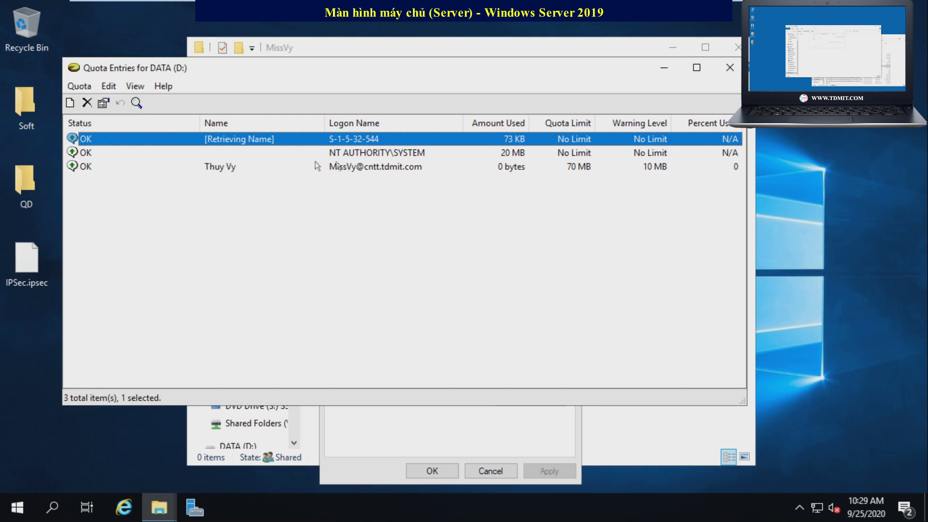
click(213, 180)
click(232, 170)
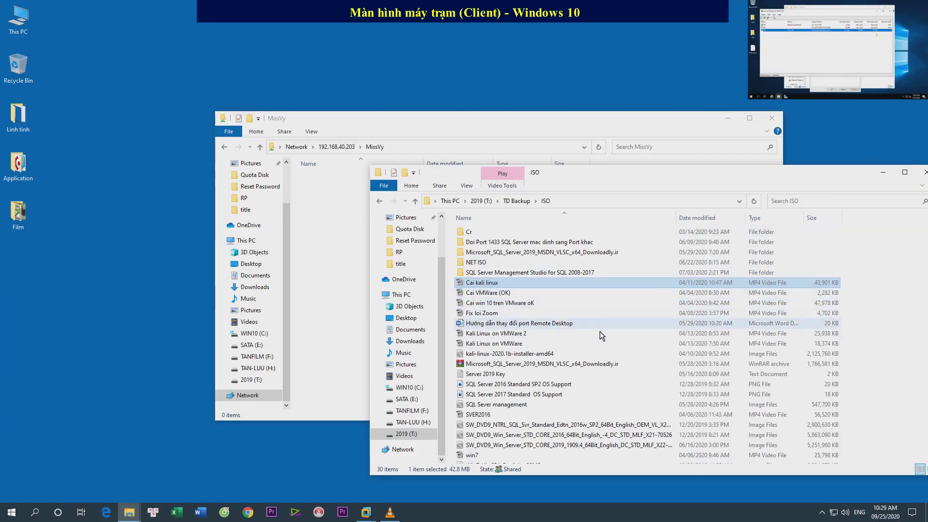
On the client, retry copying the kali-linux-2020.1b-installer-amd64 image into the shared folder after the Recycle Bin cleanup.
drag(505, 354, 324, 289)
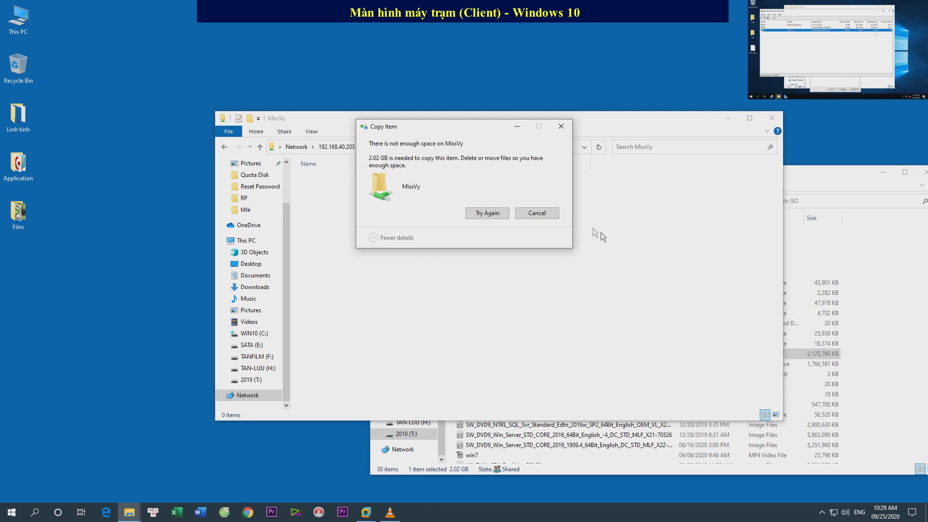
click(537, 213)
Copy the Cai kali linux video from the ISO folder into the domain user's shared folder and close the shared folder window.
click(823, 173)
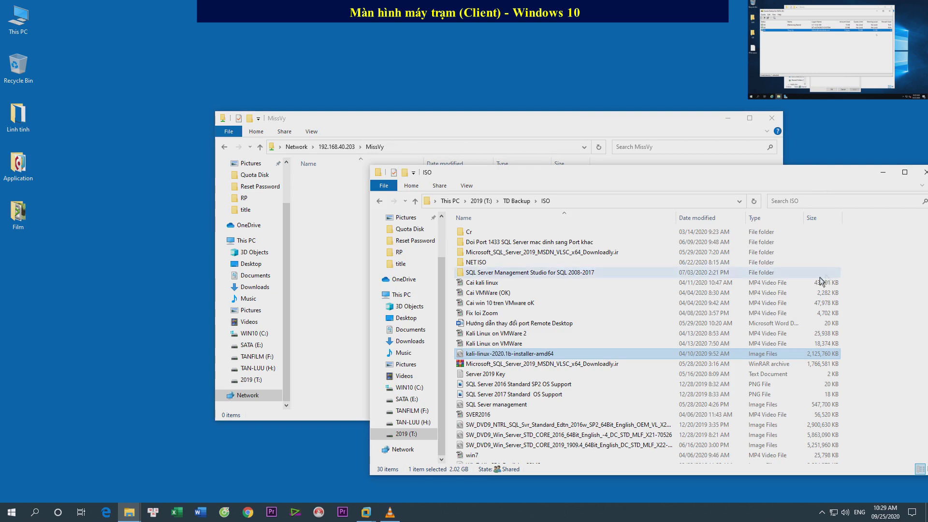
click(793, 283)
drag(519, 288, 373, 227)
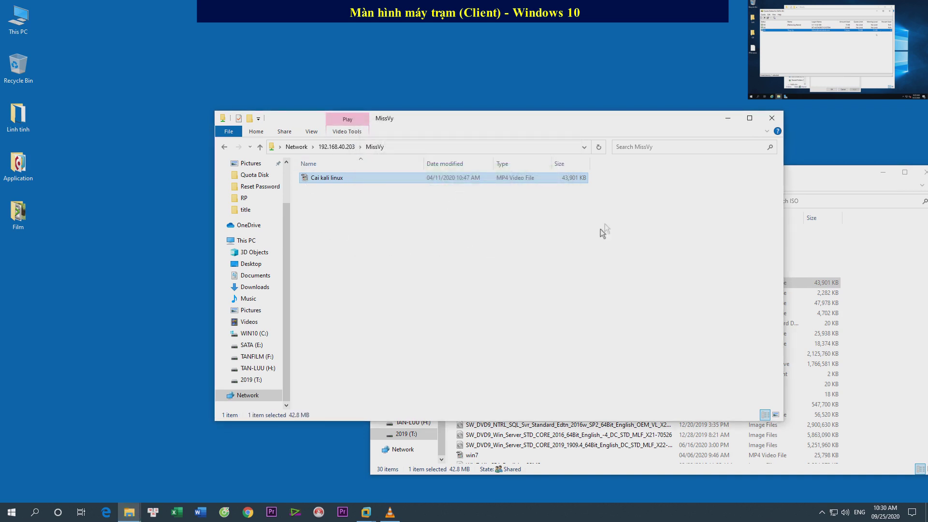
click(776, 120)
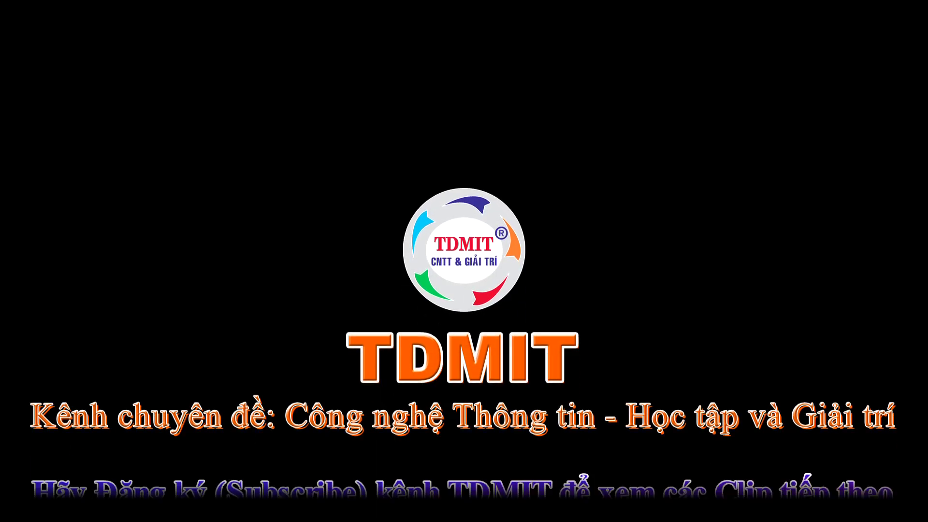